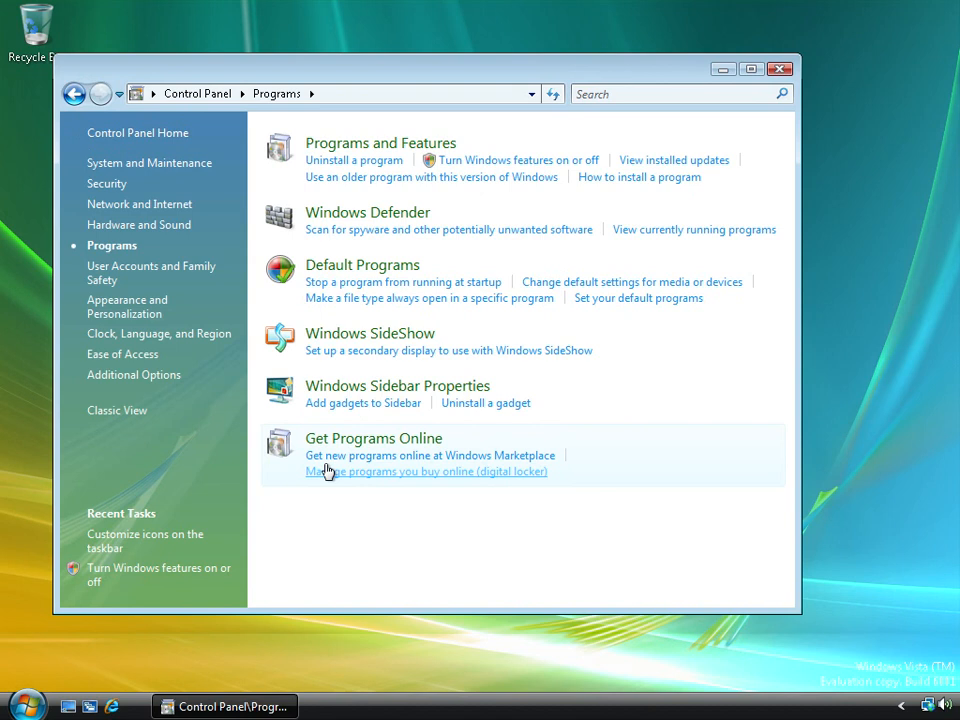
Turn on the CGI Windows feature among the application development features of Internet Information Services, and close the Control Panel
click(462, 162)
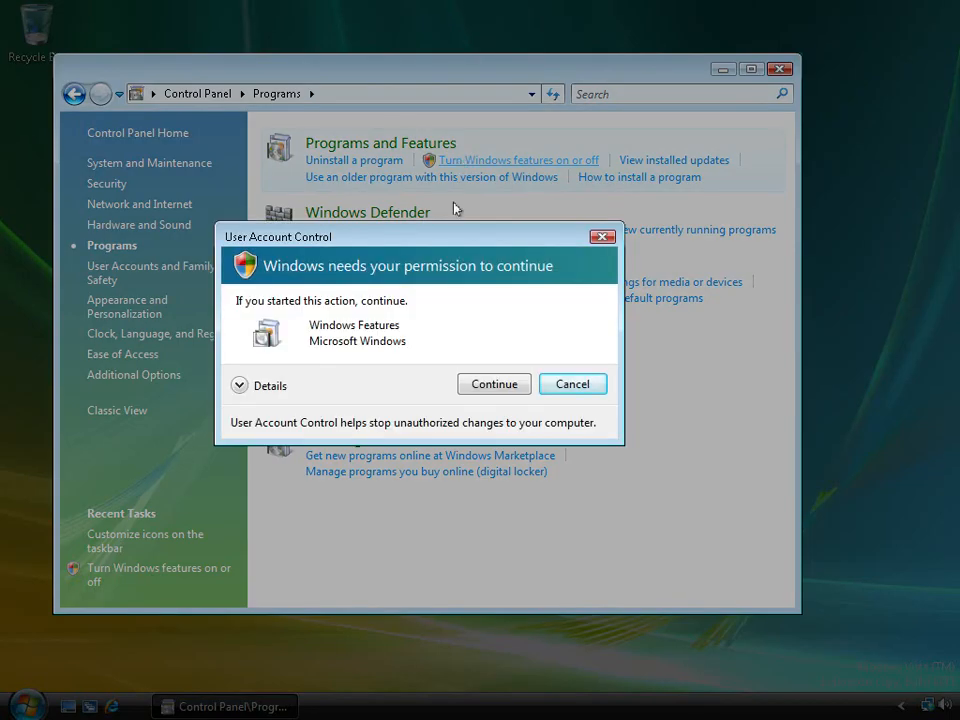
click(467, 381)
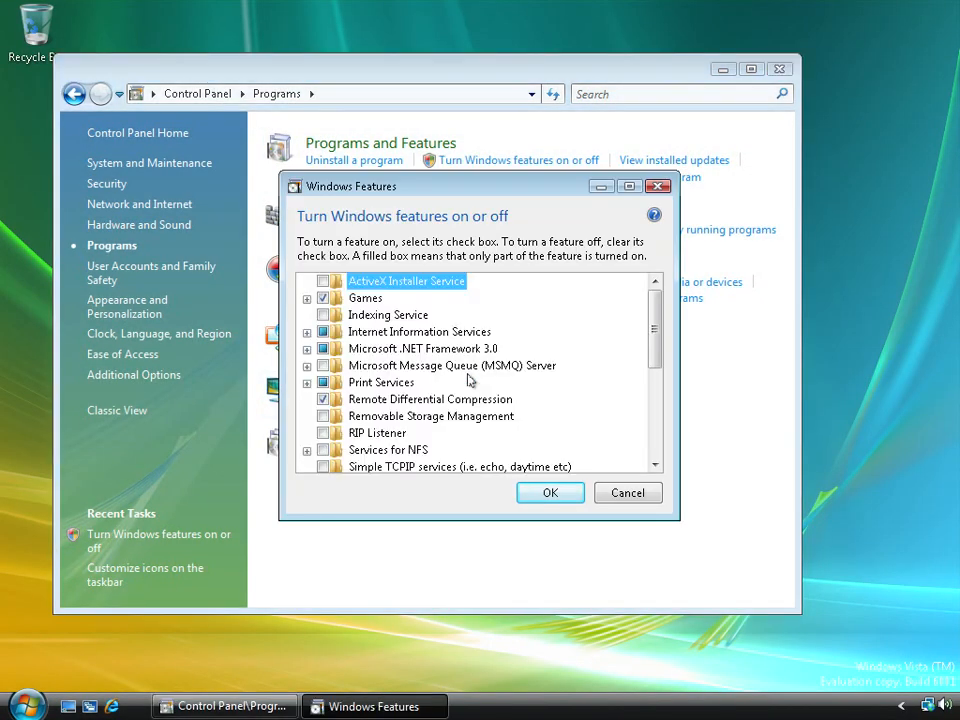
drag(435, 518, 431, 656)
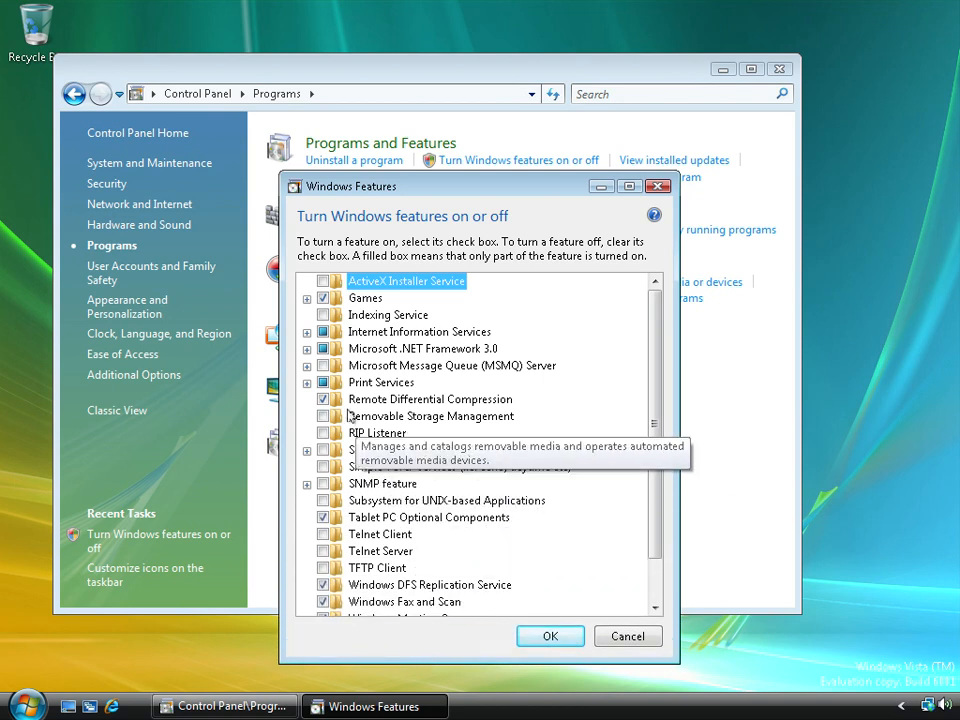
click(307, 332)
click(325, 383)
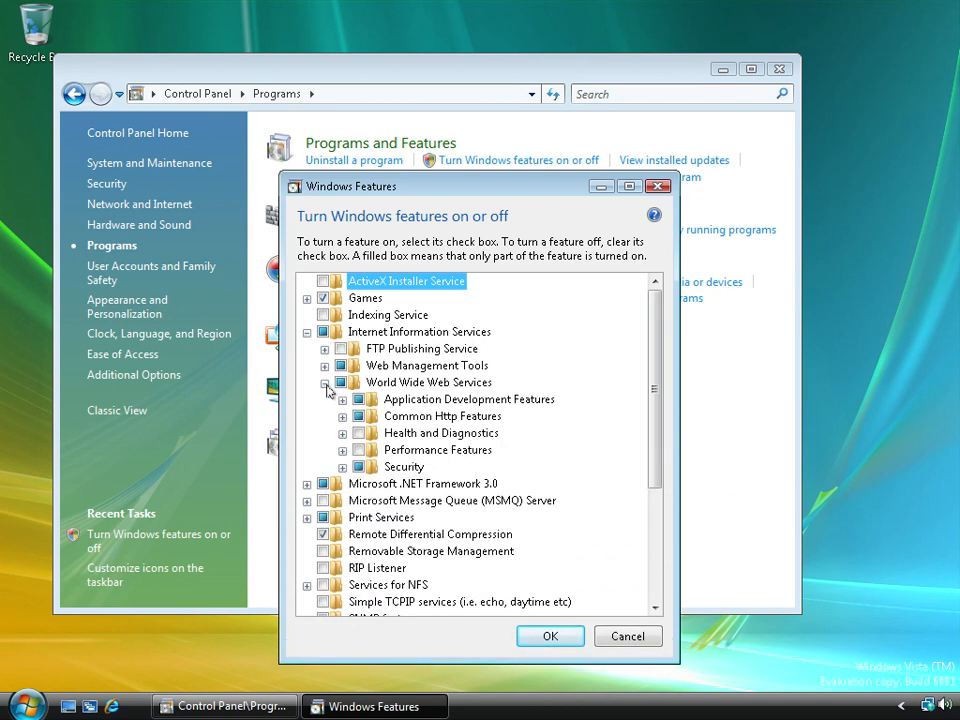
click(340, 401)
click(408, 470)
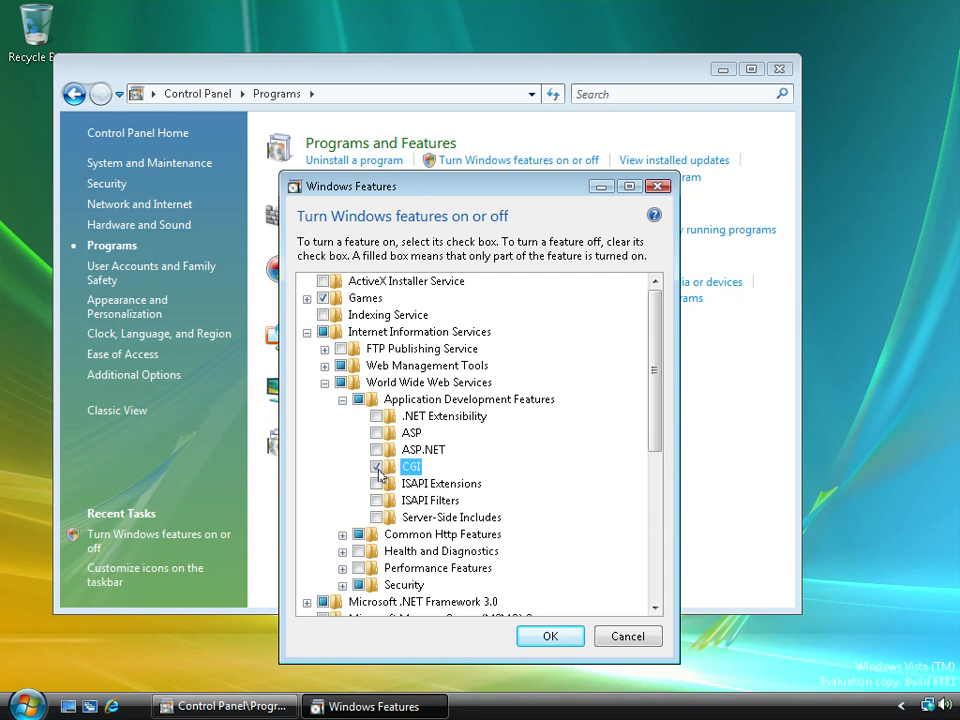
click(548, 636)
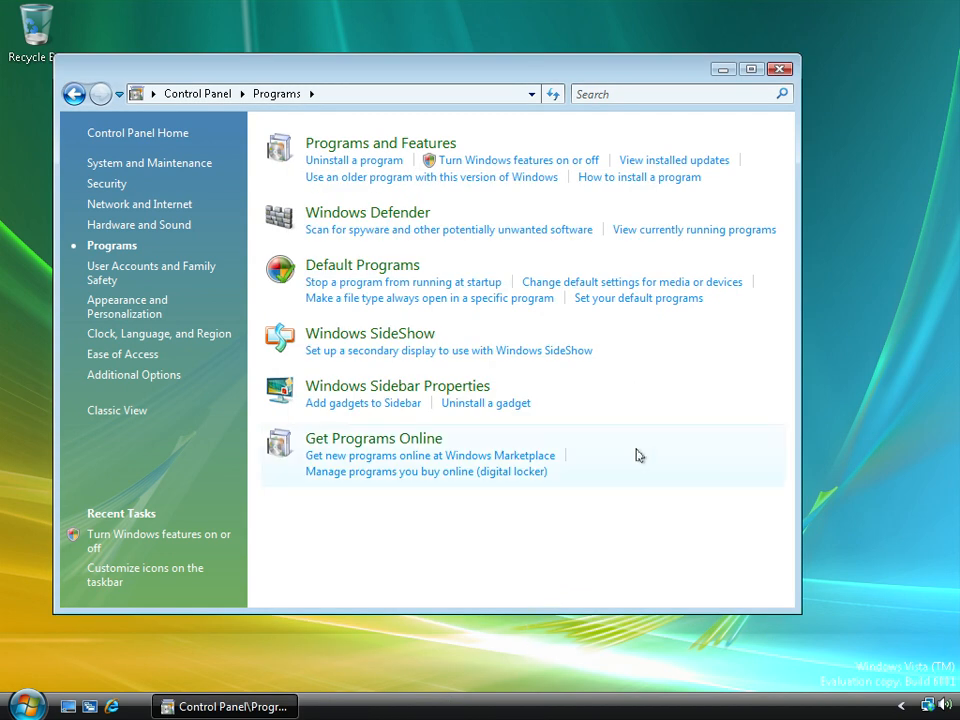
click(778, 71)
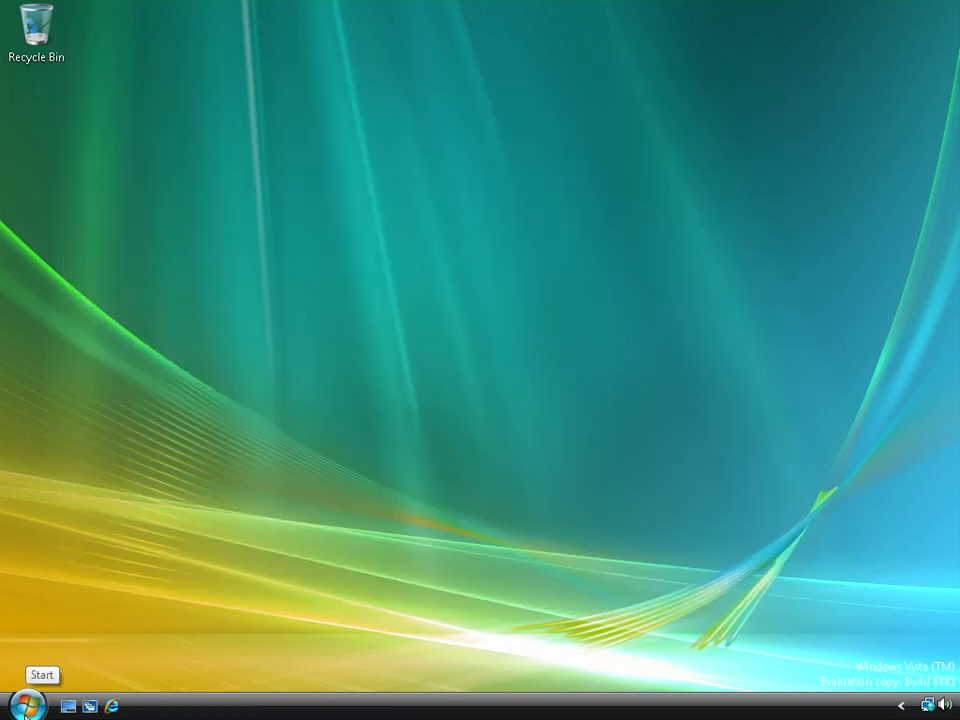
click(27, 708)
text(htt)
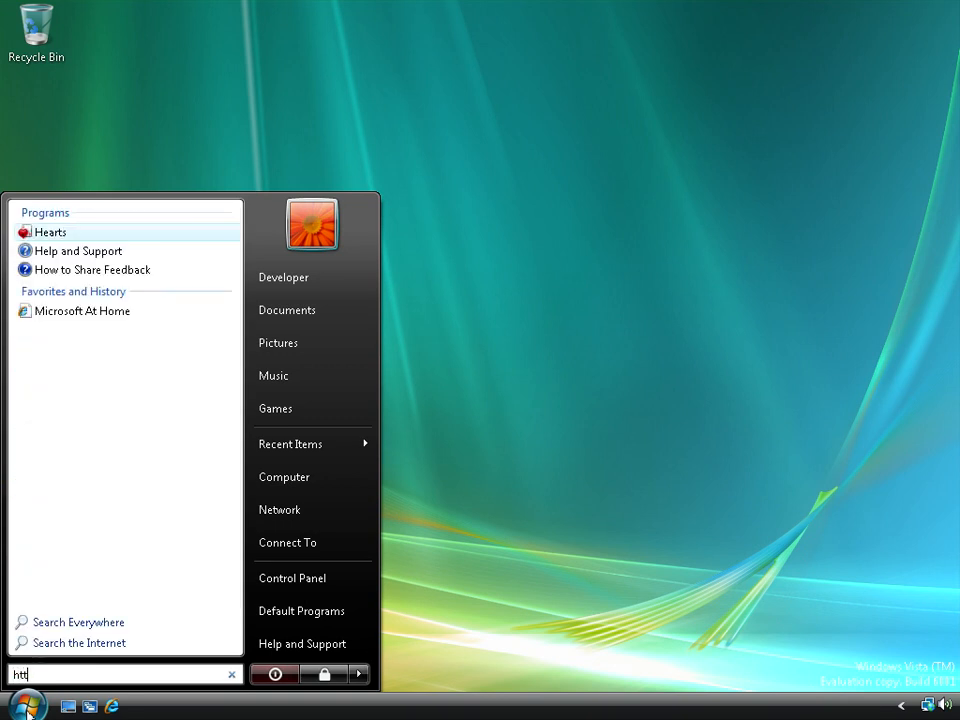
text(p://php)
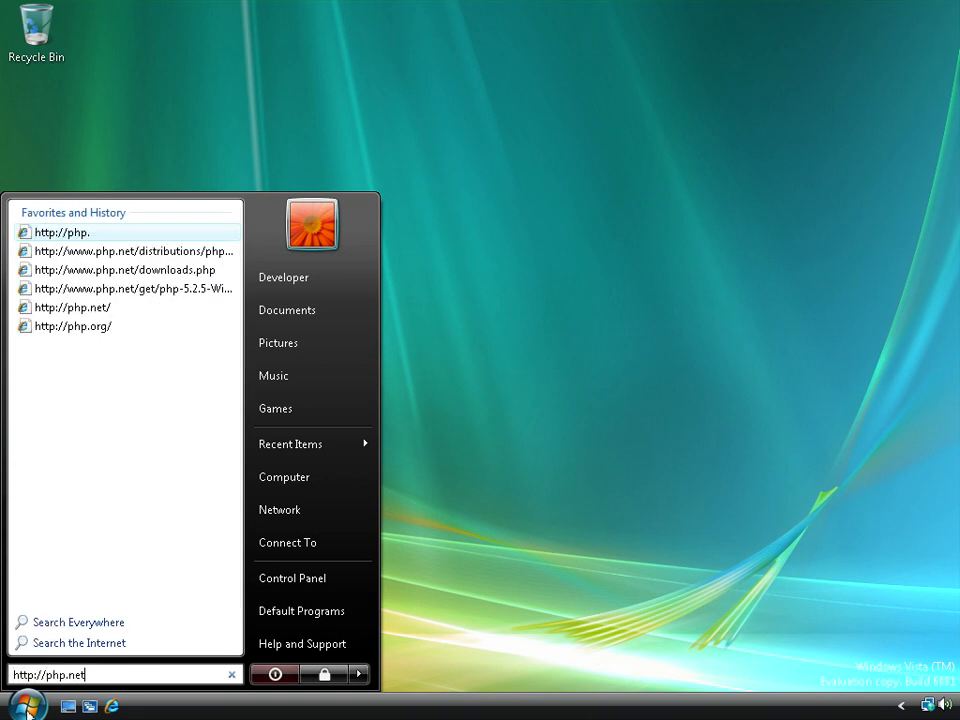
text(.net)
key(Return)
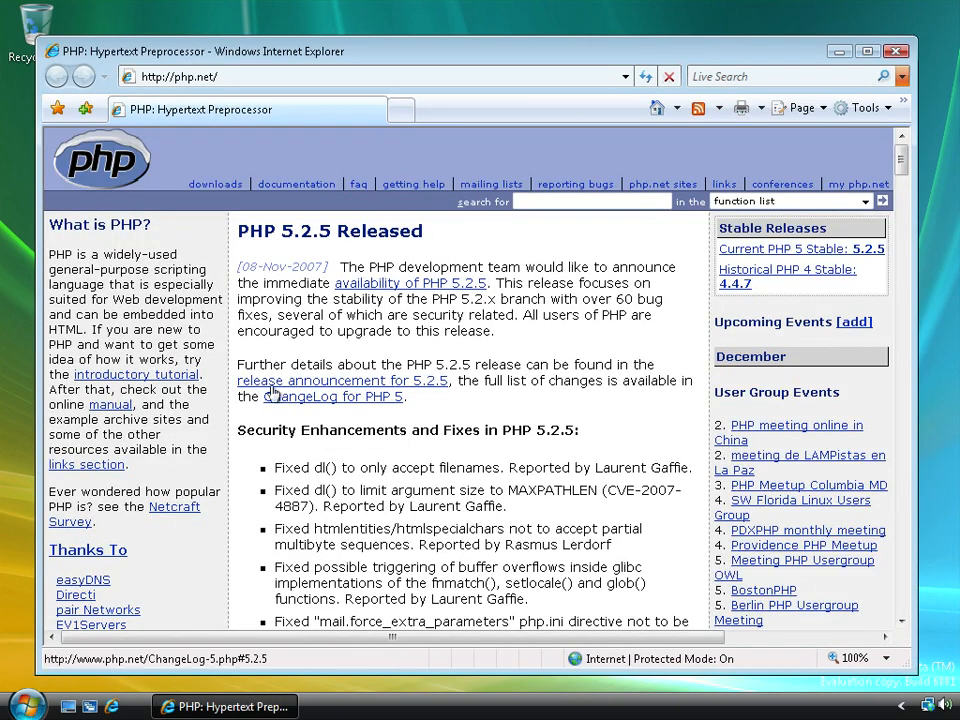
click(390, 284)
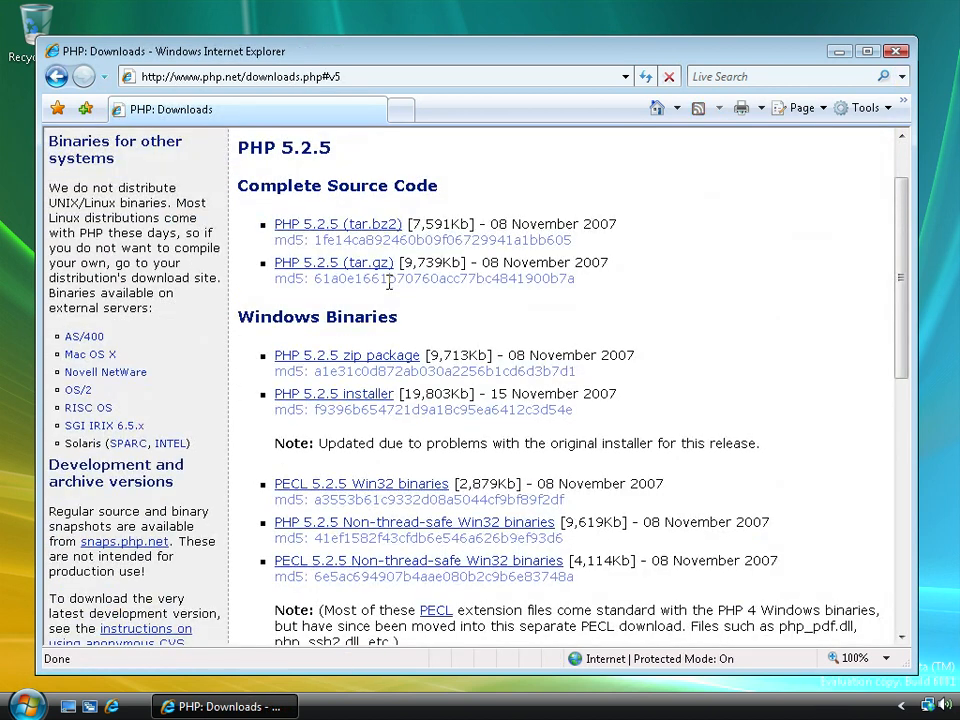
click(397, 356)
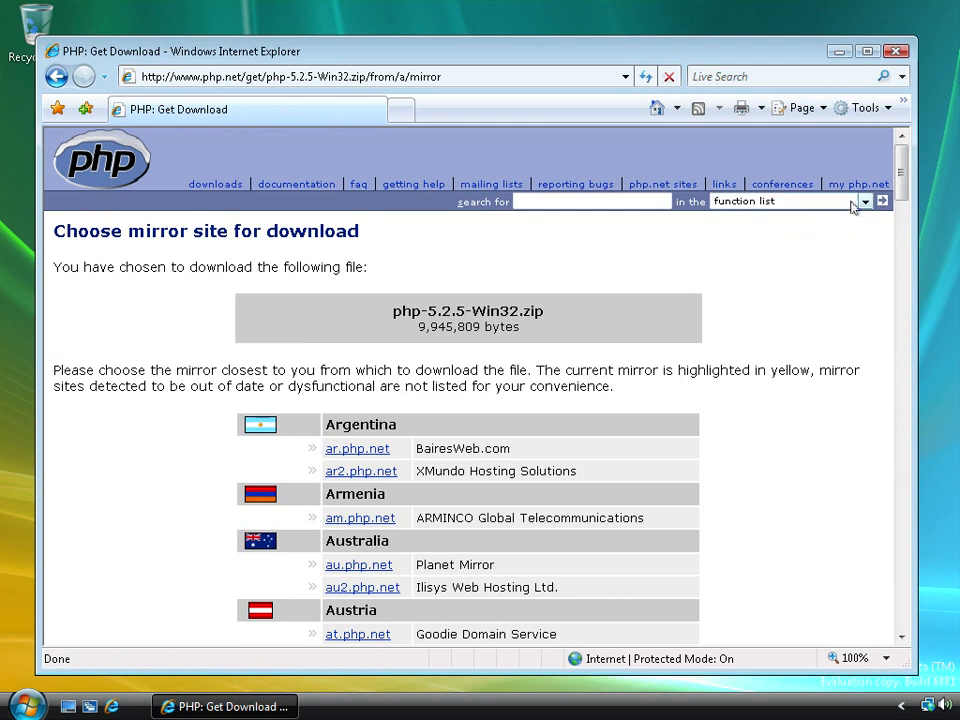
drag(900, 183, 855, 612)
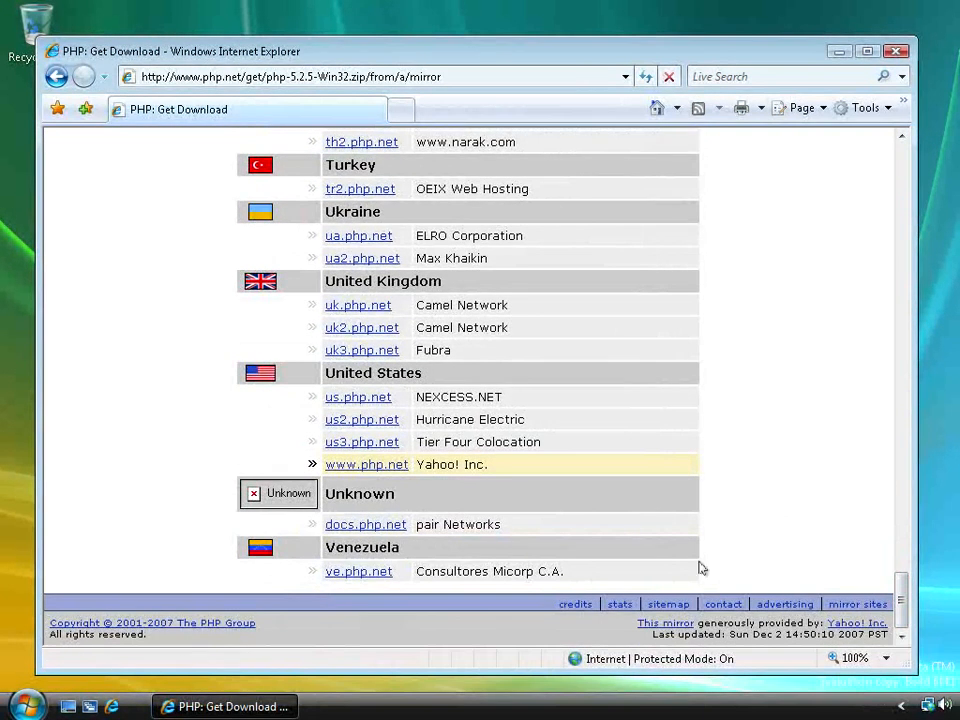
click(395, 468)
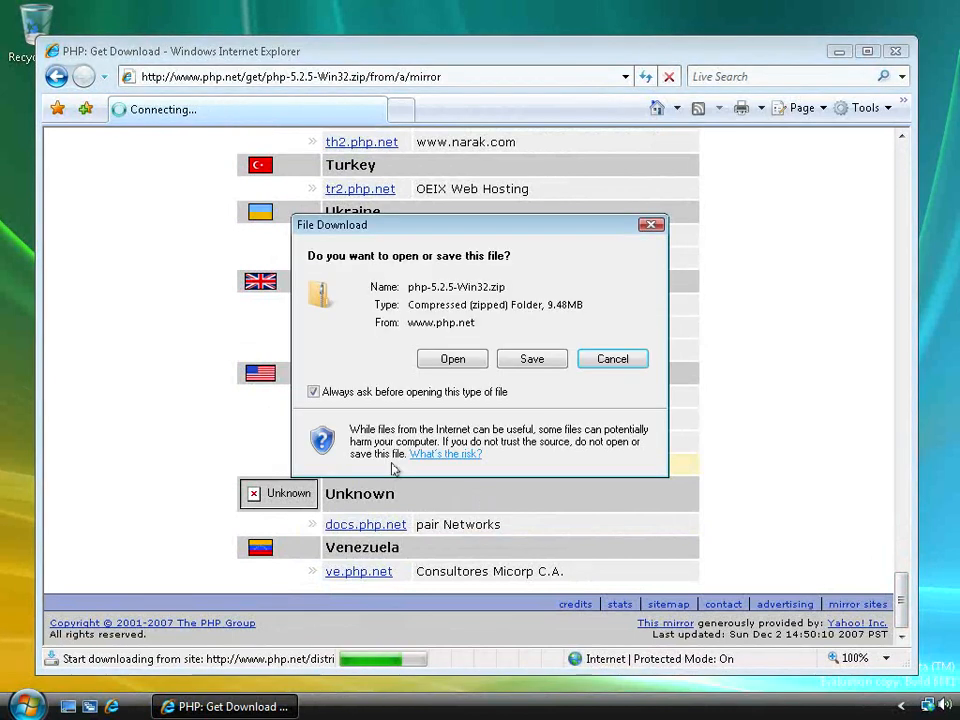
click(514, 364)
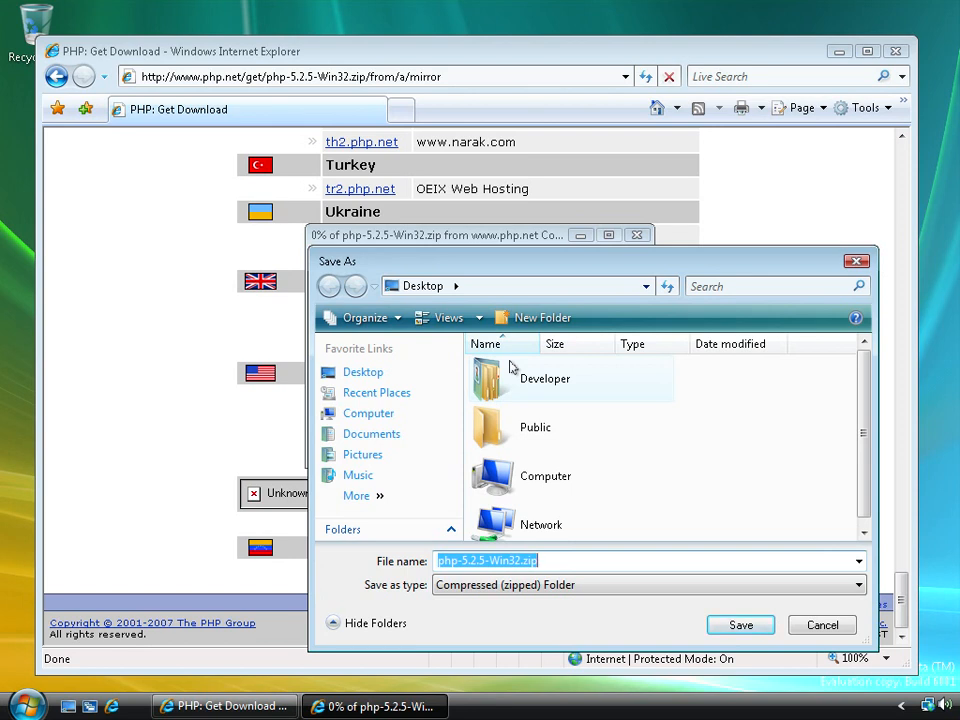
click(740, 627)
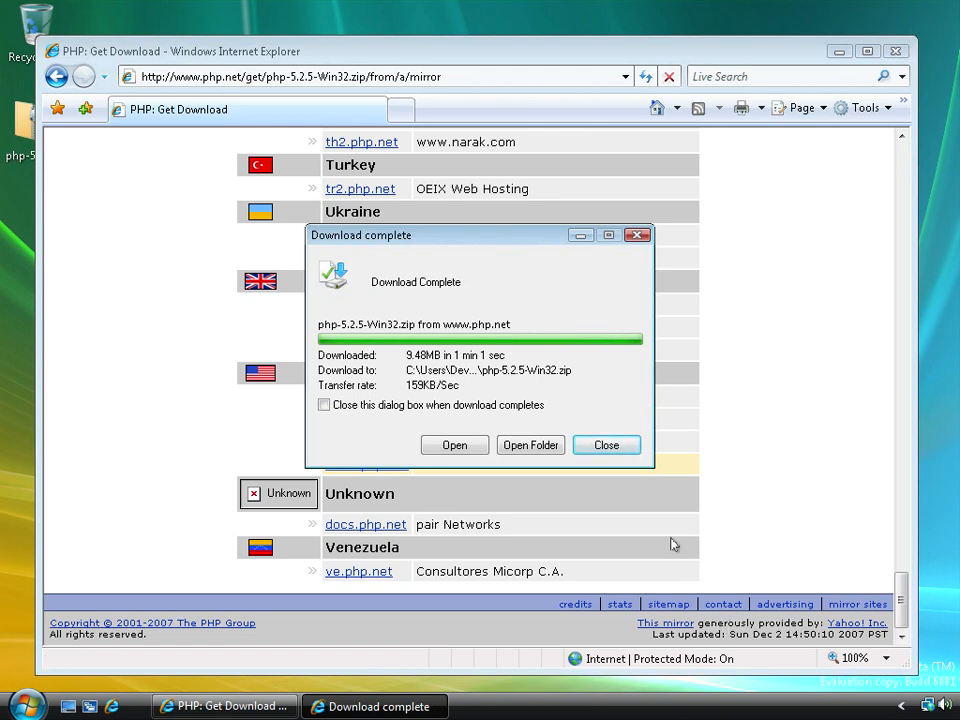
click(630, 448)
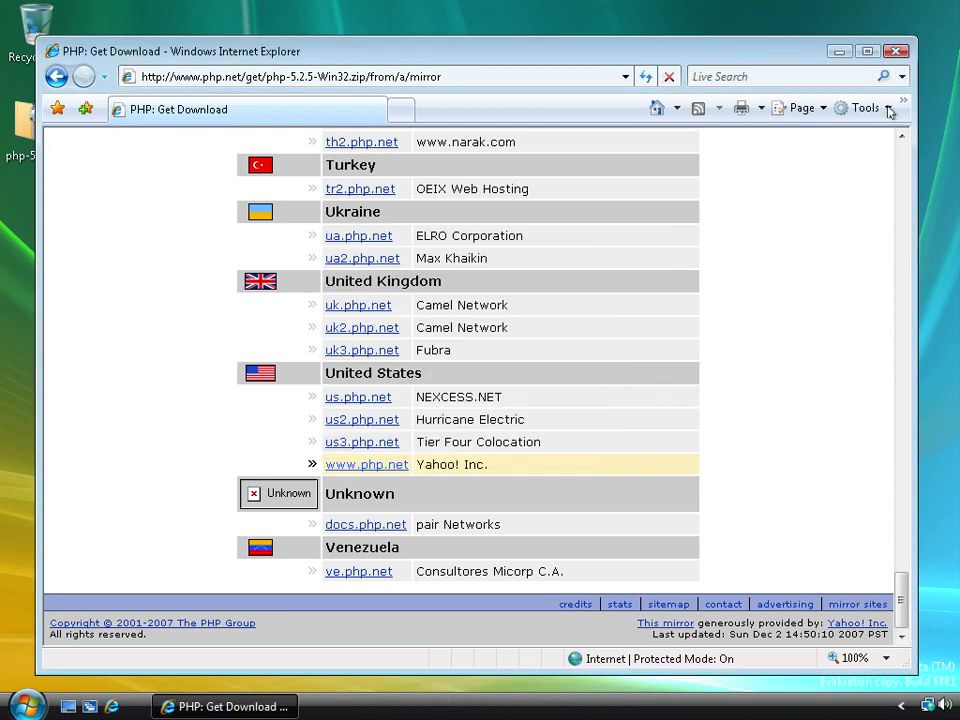
click(898, 52)
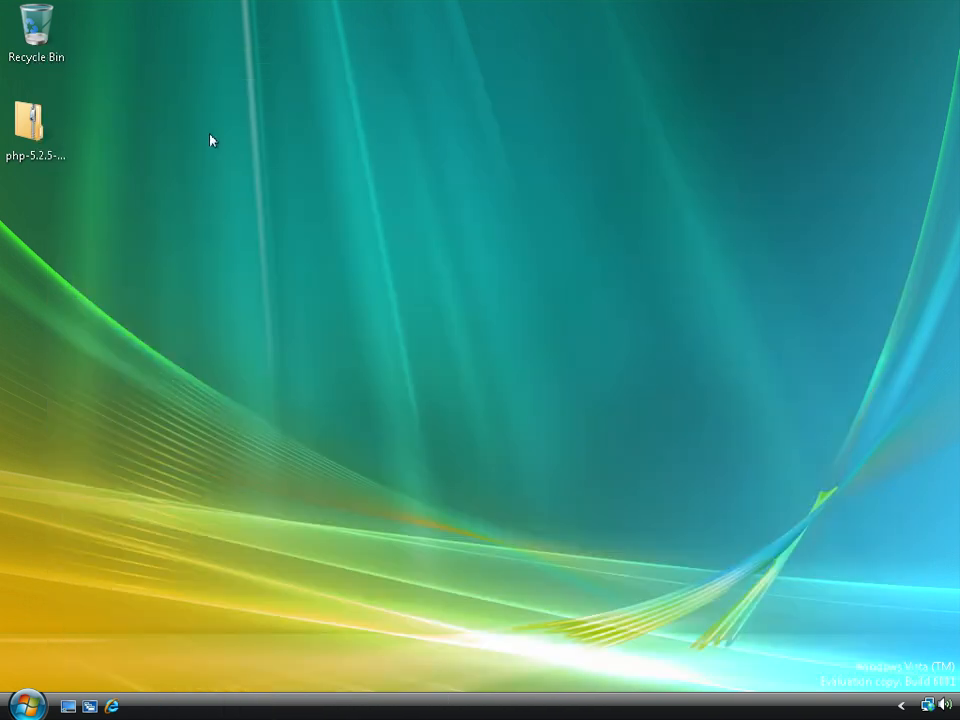
Extract all files from the php-5.2.5-Win32.zip archive on the desktop to the PHP folder
right_click(38, 128)
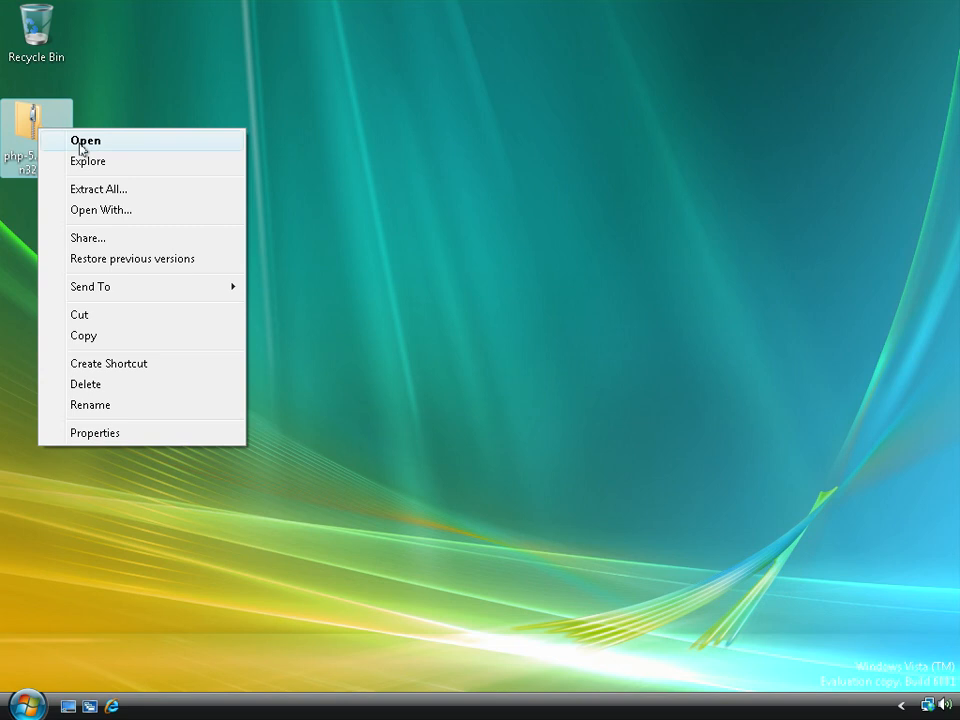
click(105, 190)
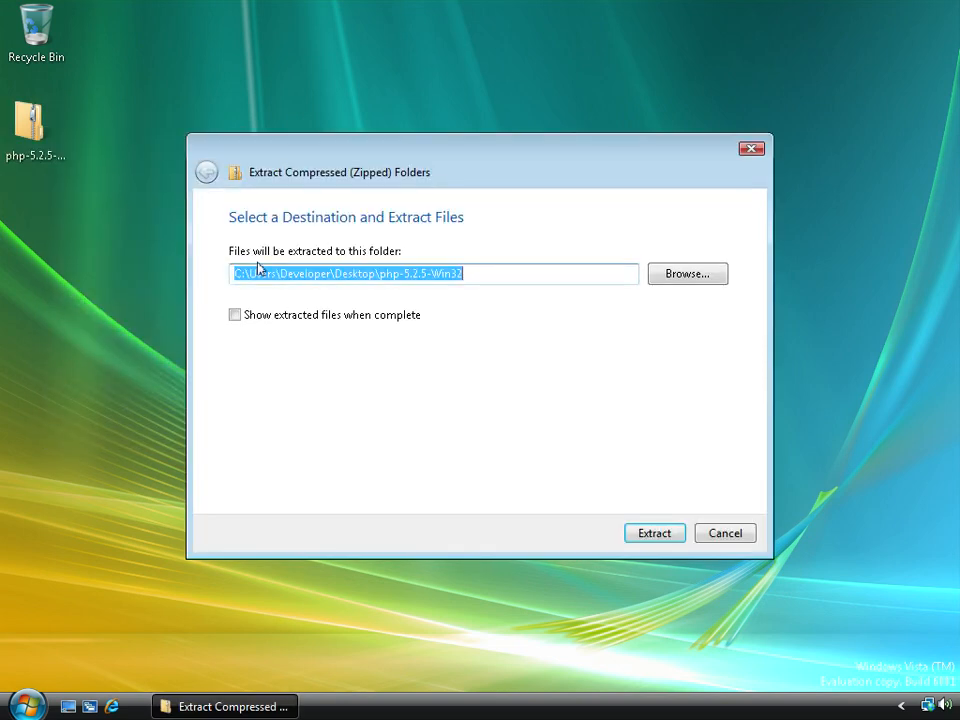
click(491, 277)
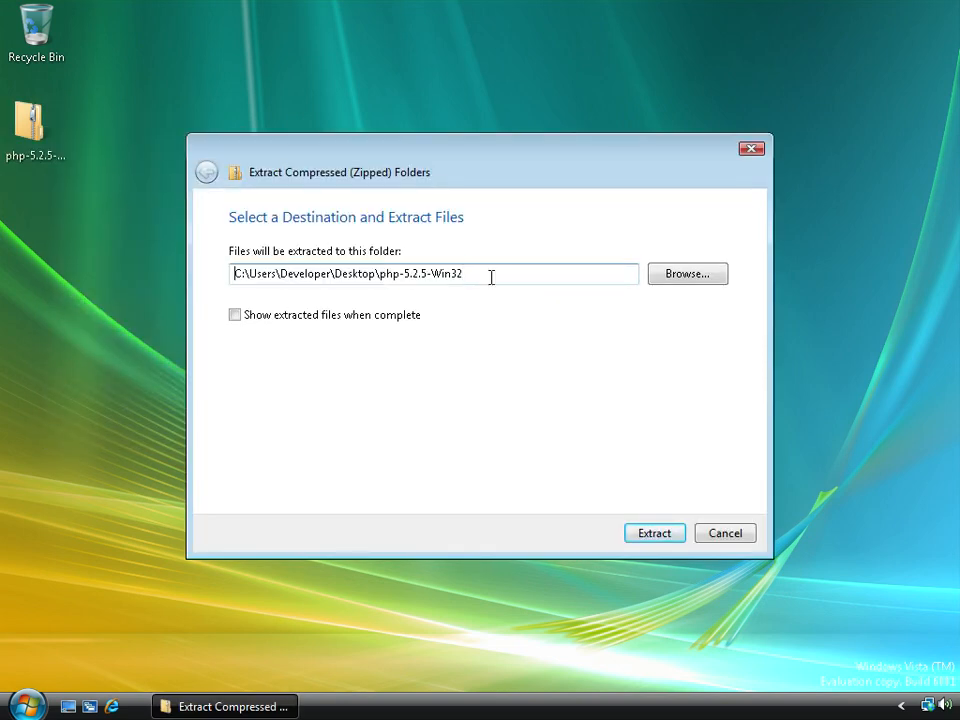
double_click(491, 277)
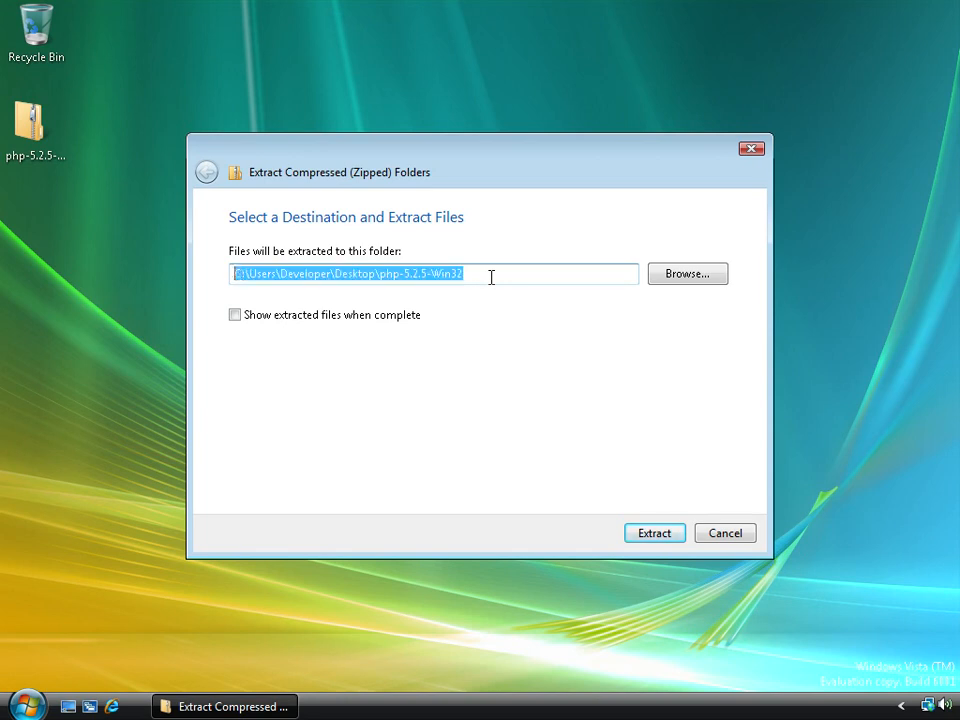
text(PHP)
key(Return)
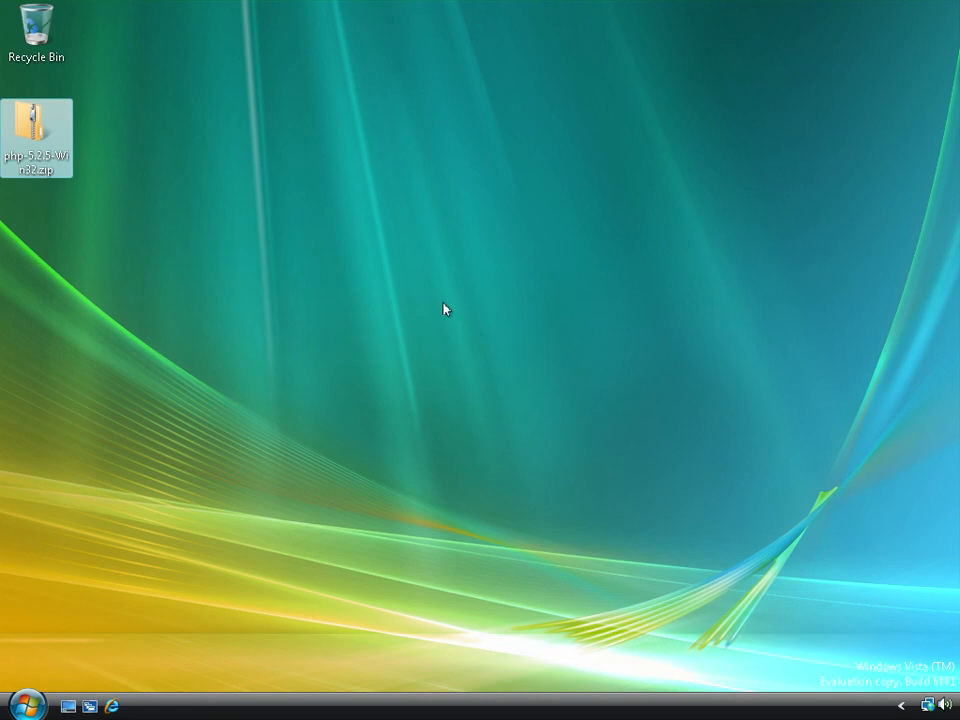
Launch IIS Manager with inetmgr, allow the permission request, and open the home page of the local server
click(40, 706)
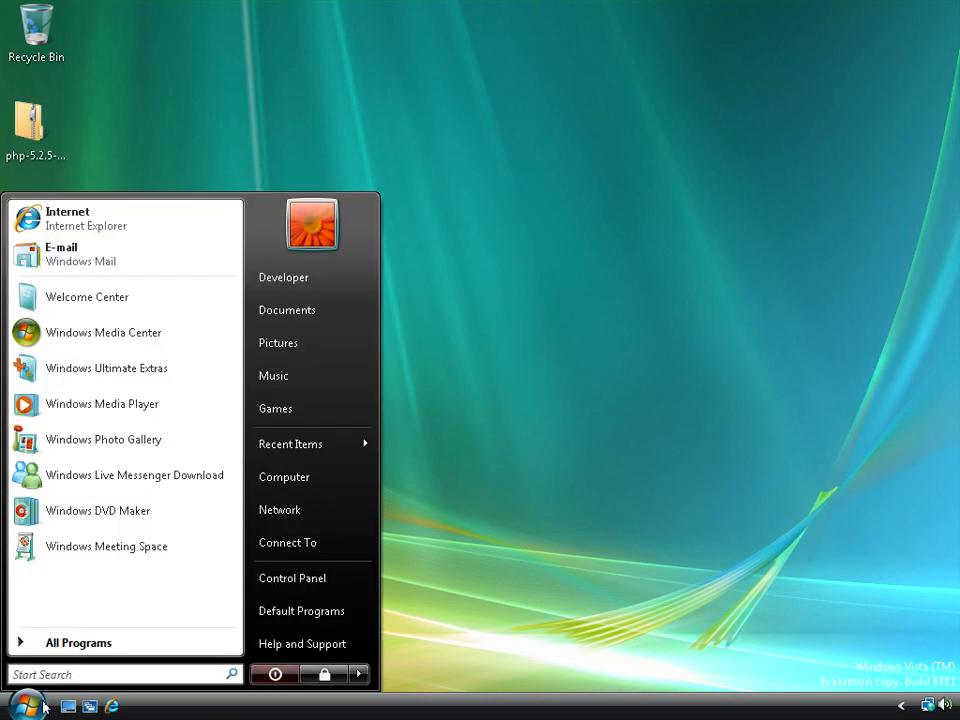
text(inetmgr)
key(Return)
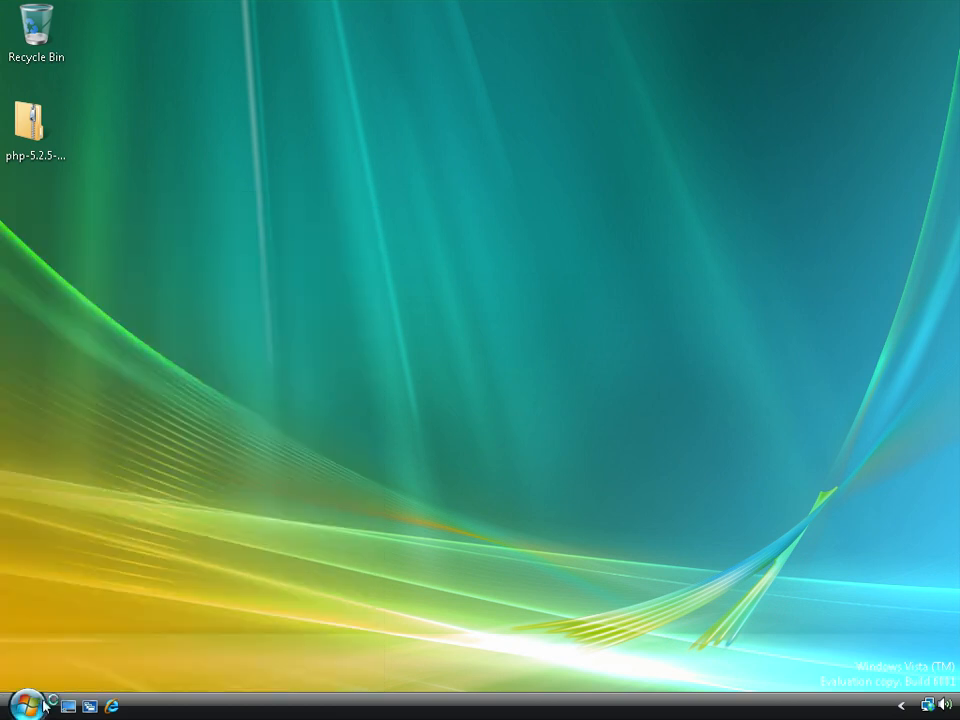
click(256, 469)
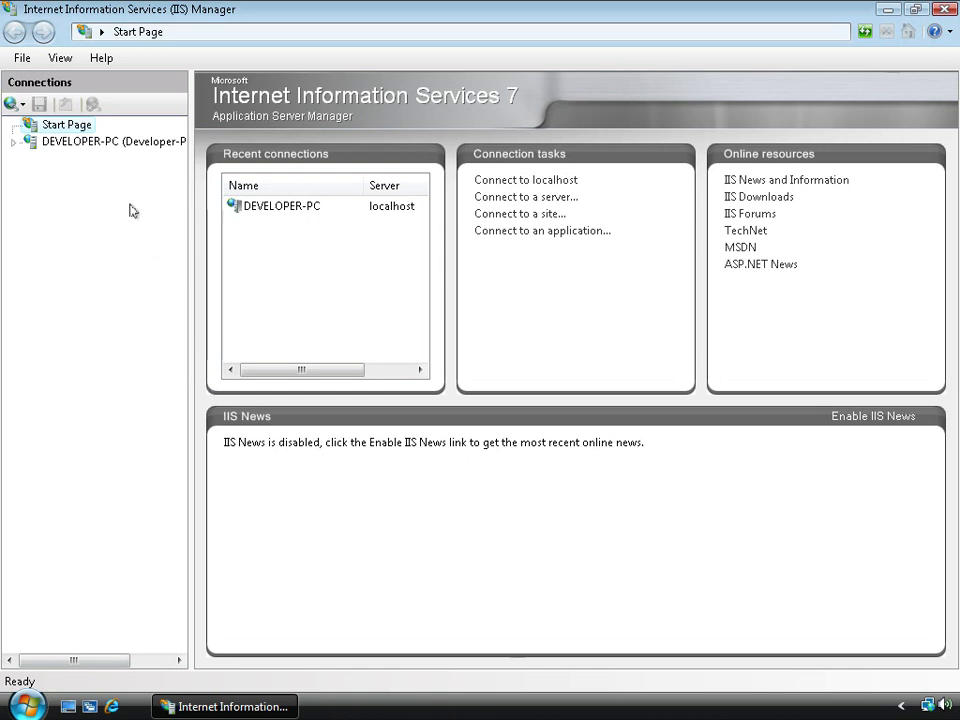
click(100, 144)
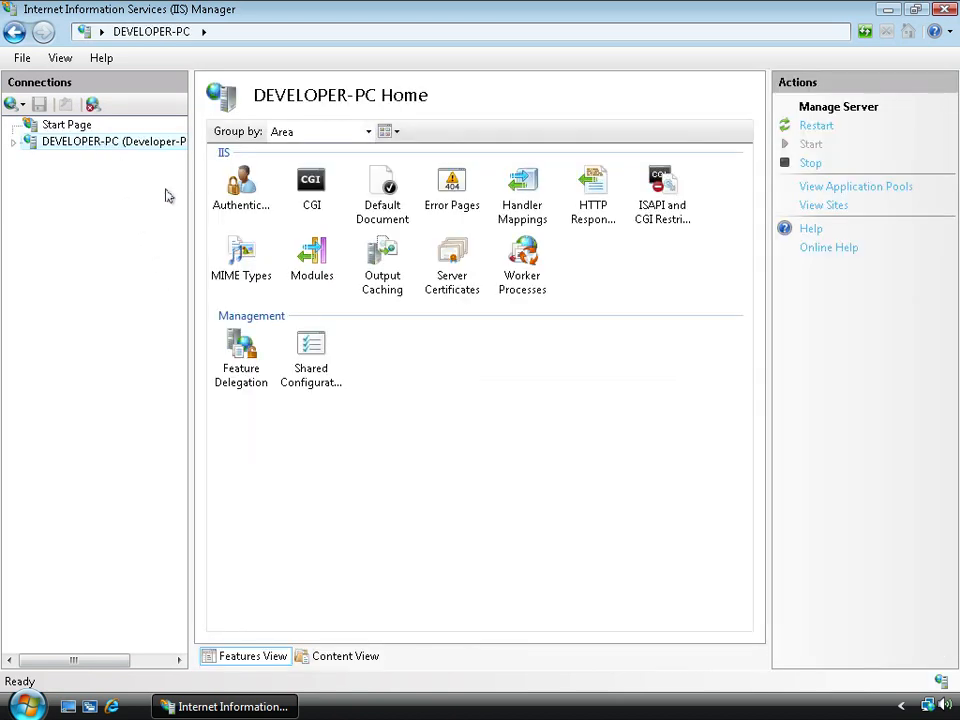
Examine the server's module list for the CgiModule and FastCgiModule entries
click(318, 213)
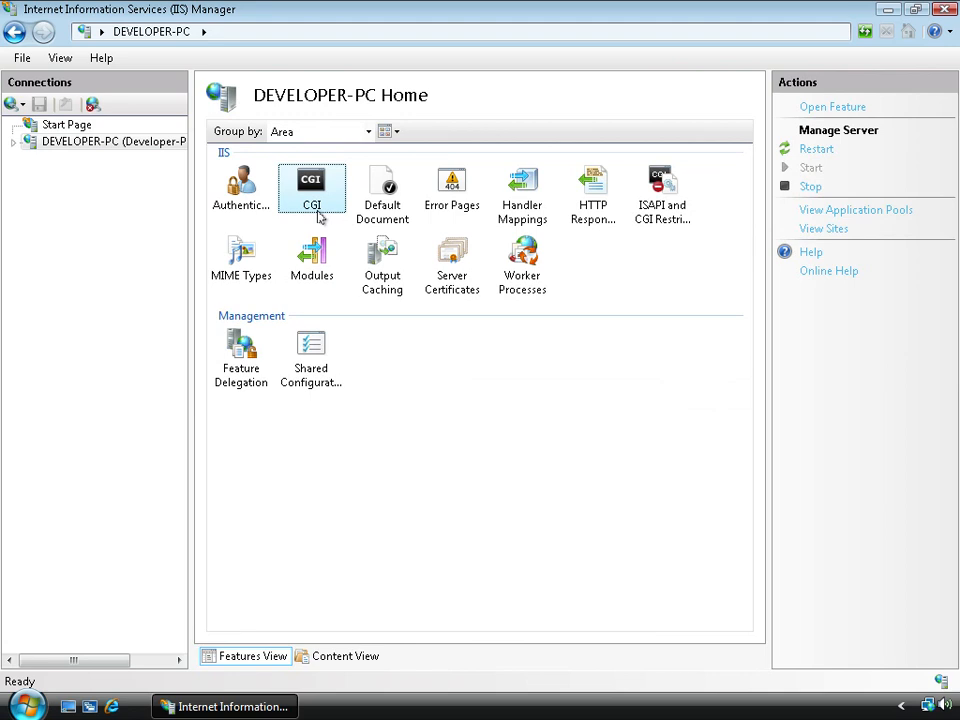
click(669, 232)
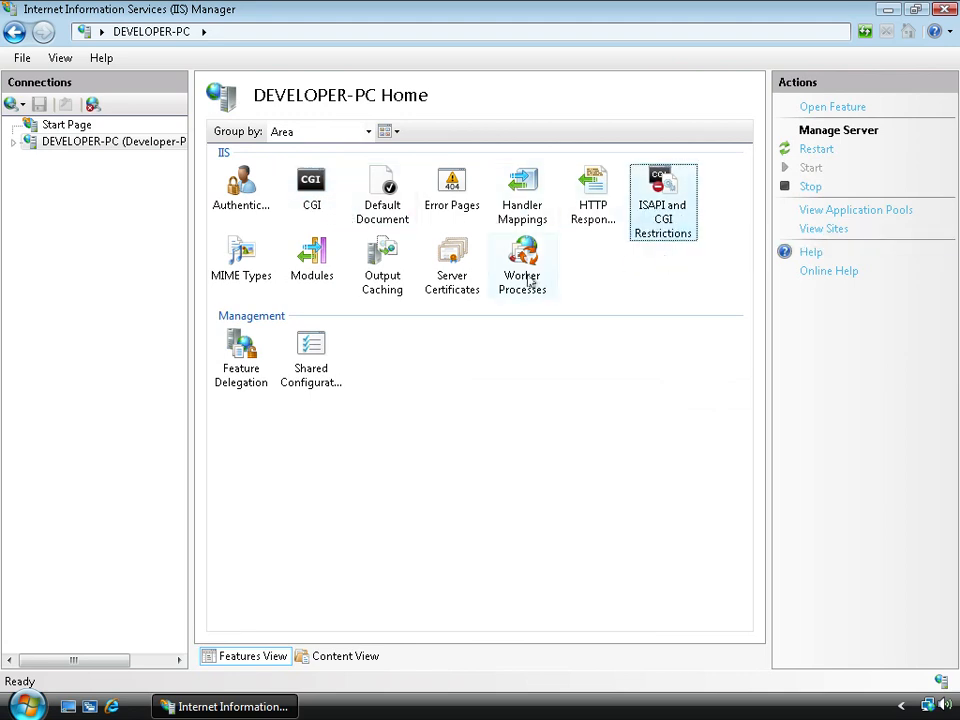
double_click(317, 285)
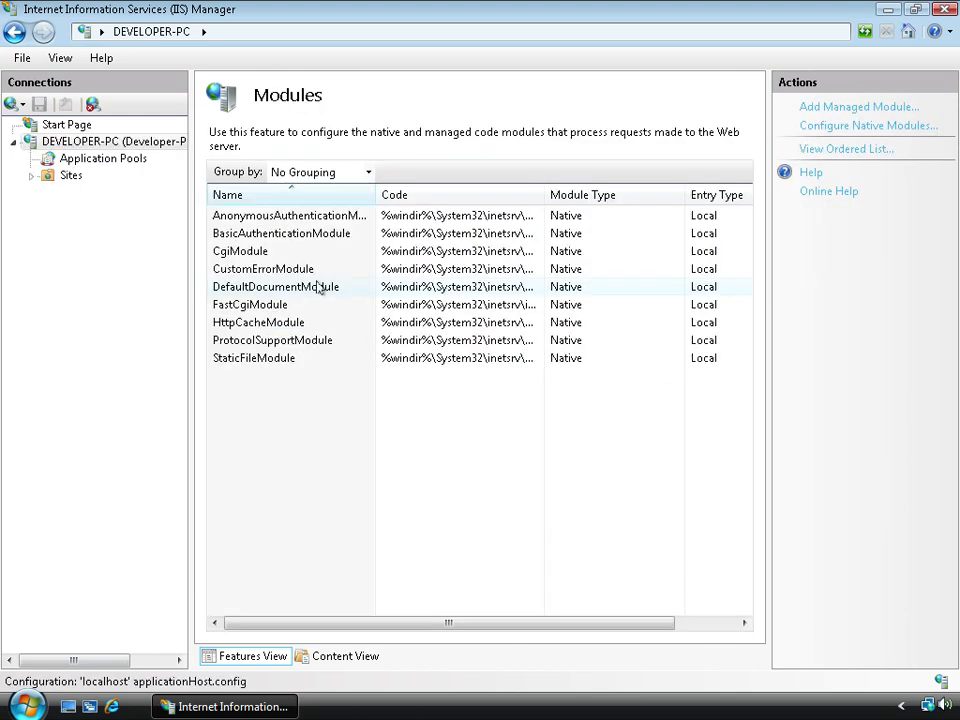
click(284, 256)
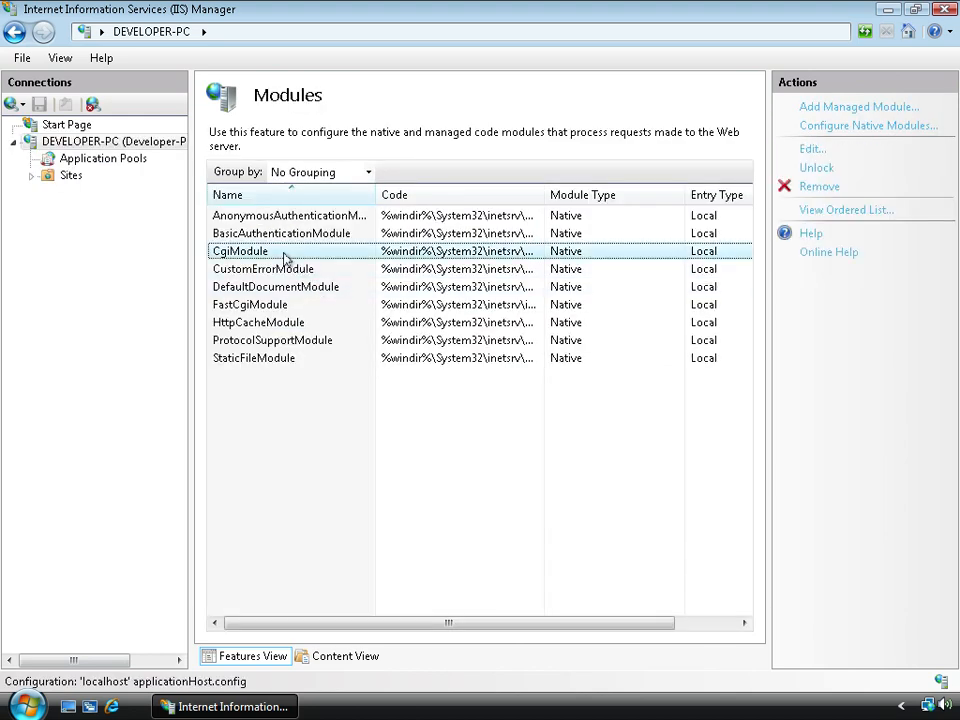
click(291, 306)
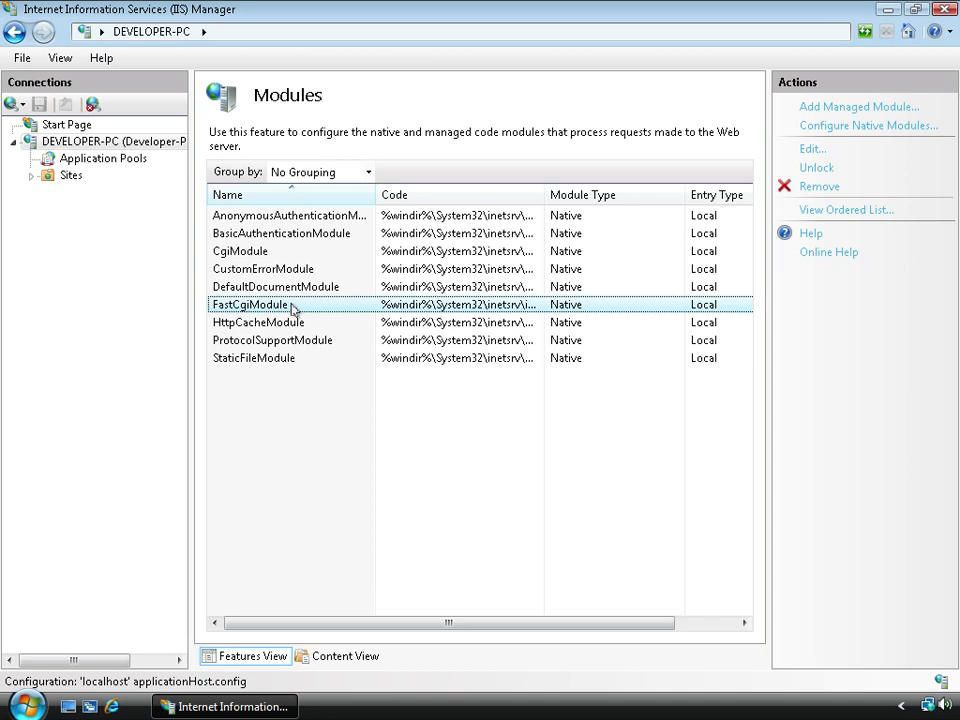
Return to the server's home page and open its Handler Mappings feature
click(153, 148)
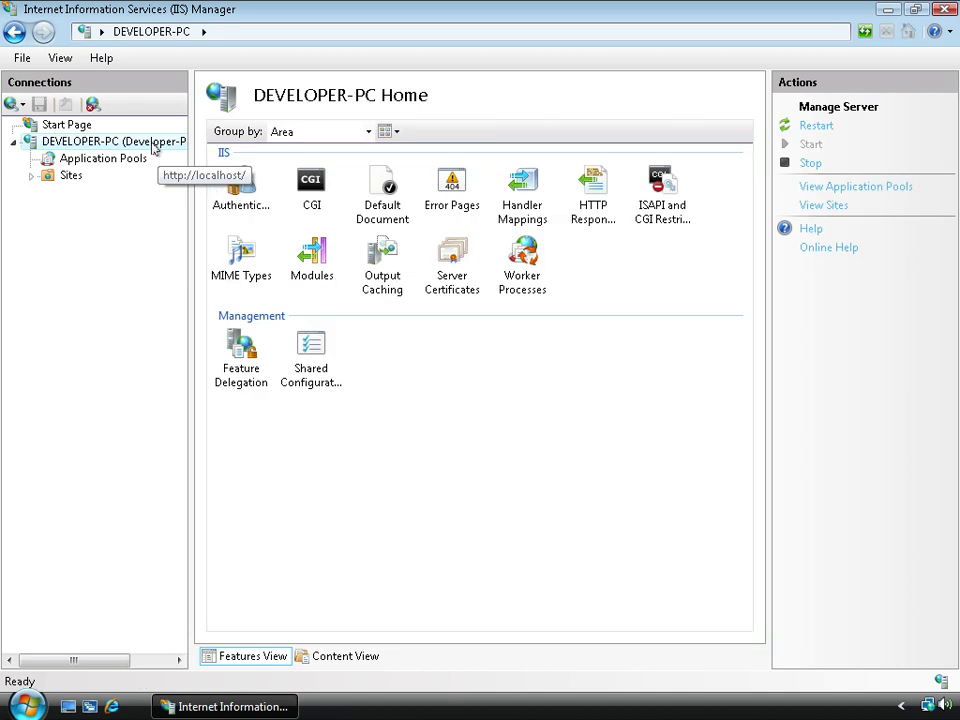
click(497, 222)
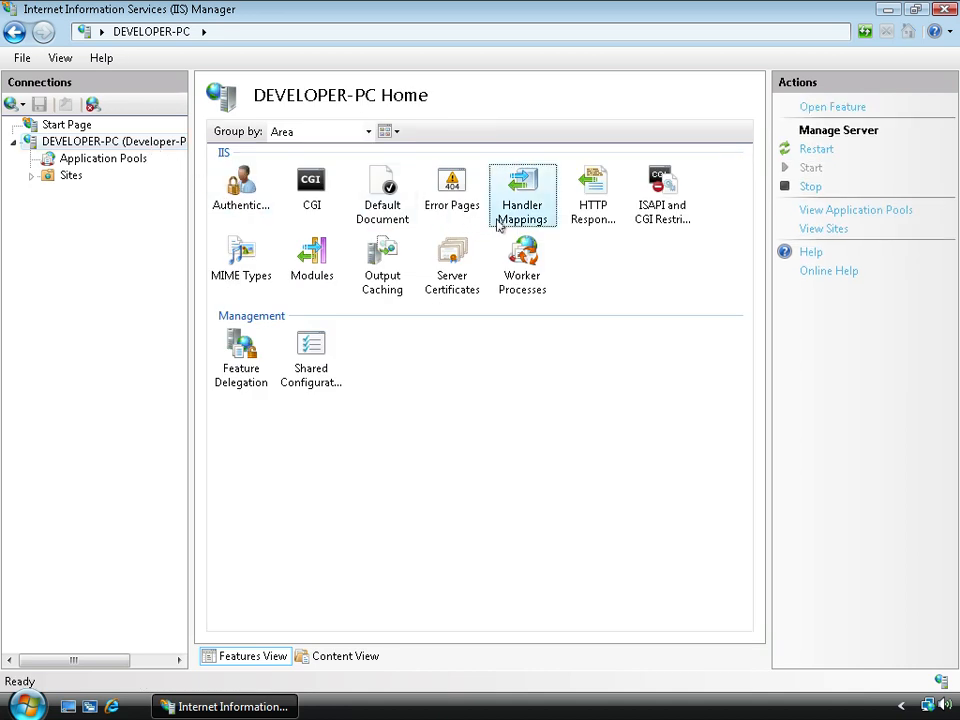
double_click(497, 222)
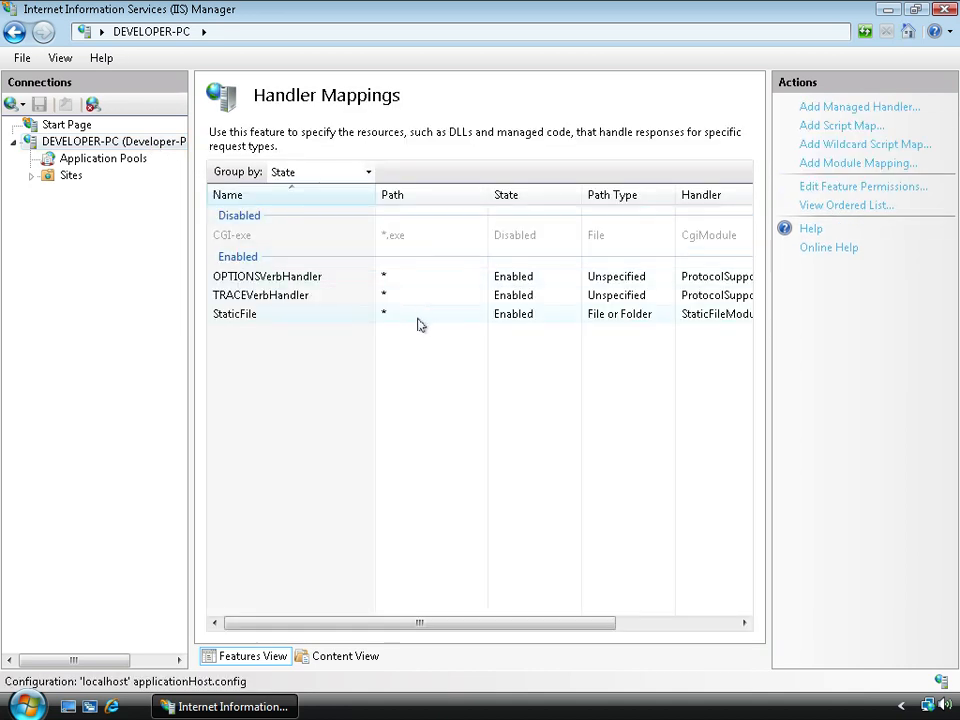
Start a new module mapping for the request path *.php and assign it the FastCgiModule
right_click(393, 368)
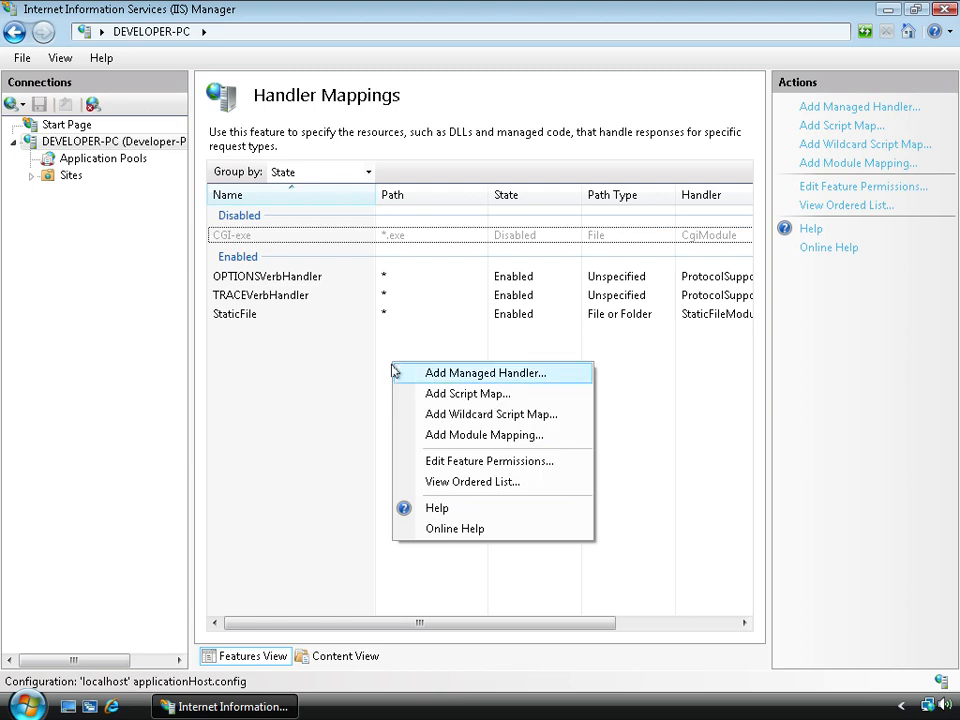
click(414, 436)
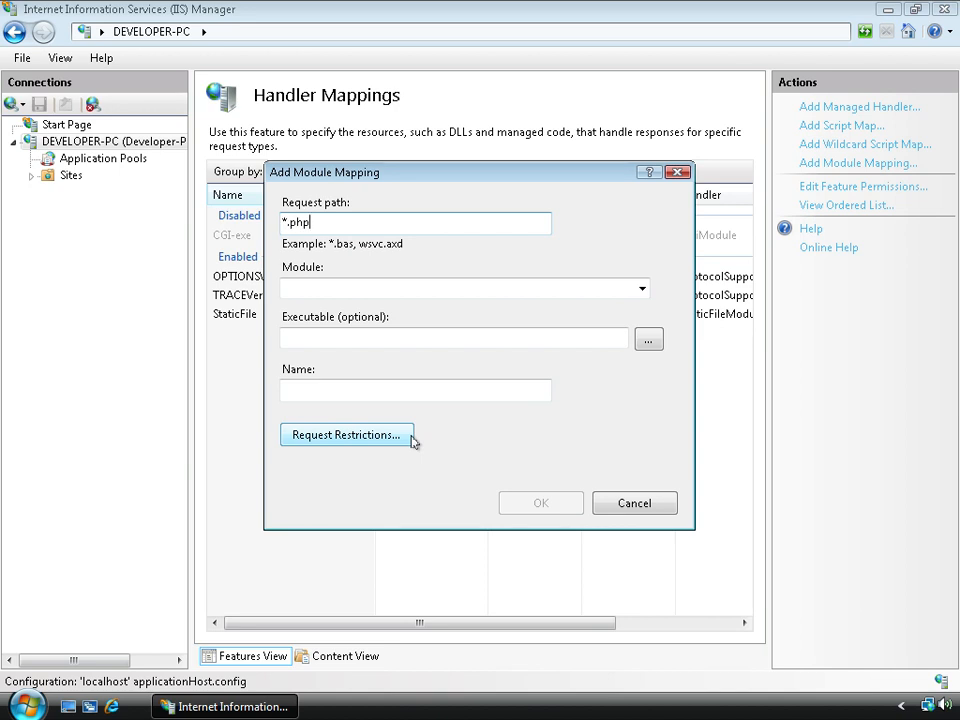
click(642, 289)
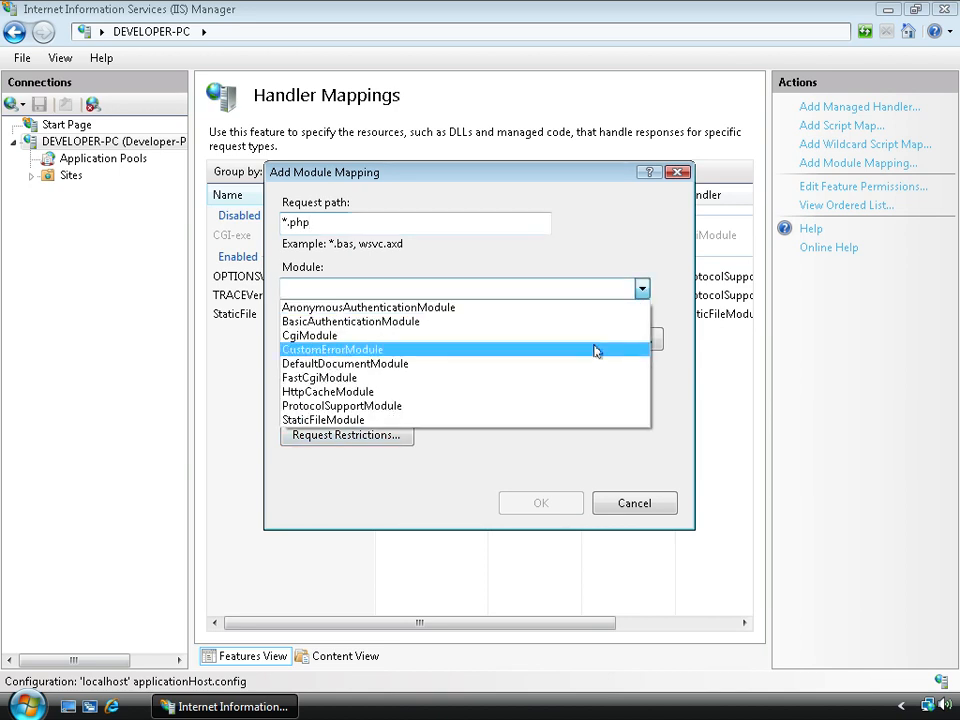
click(572, 380)
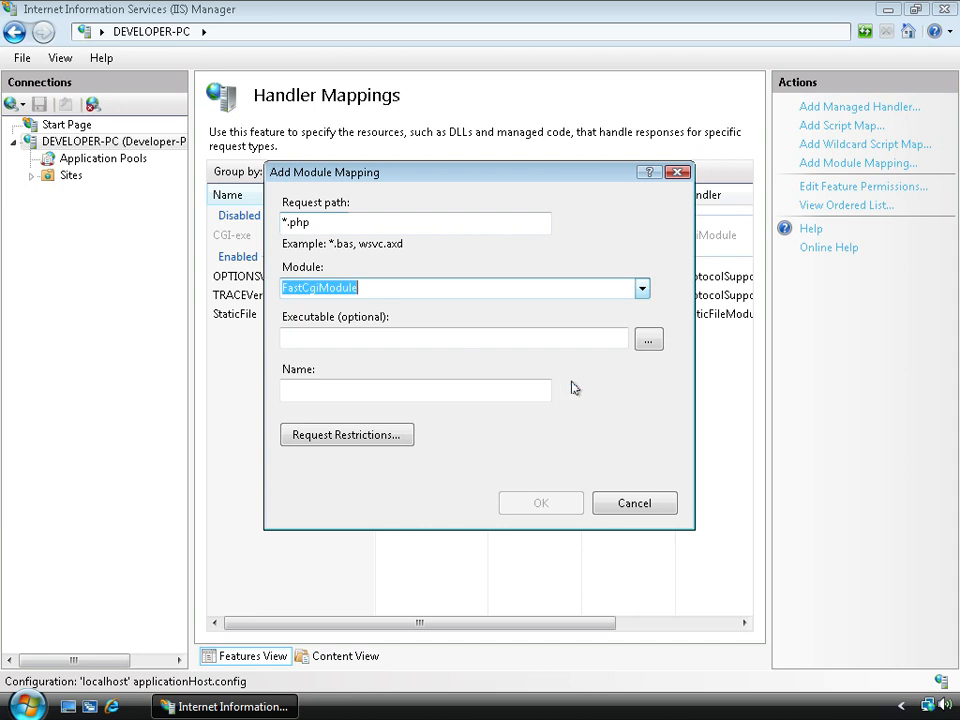
click(648, 341)
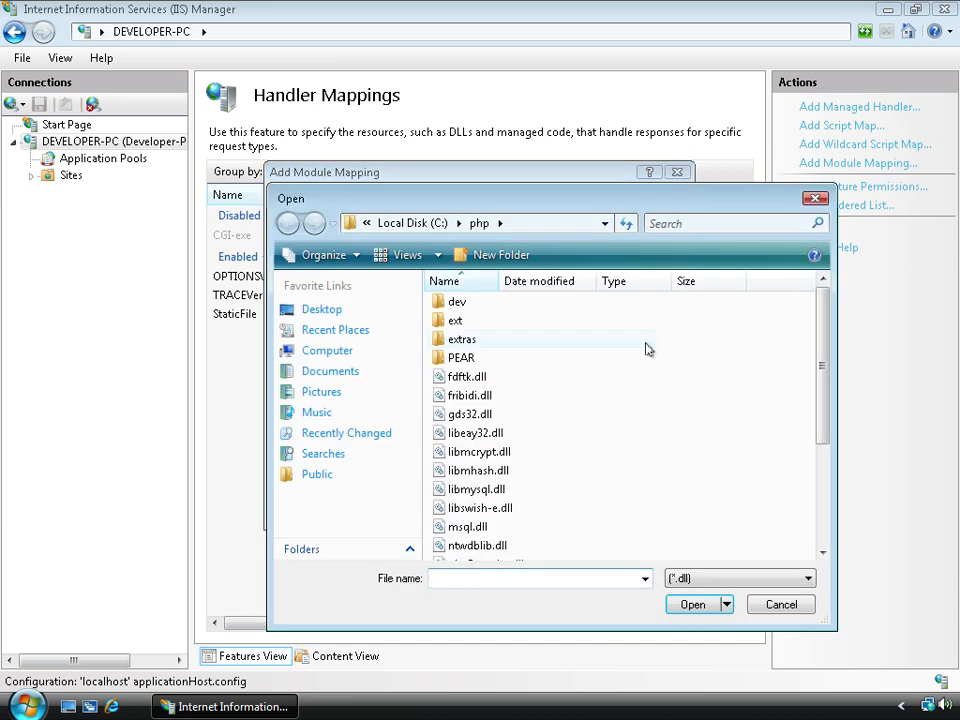
click(541, 223)
click(816, 198)
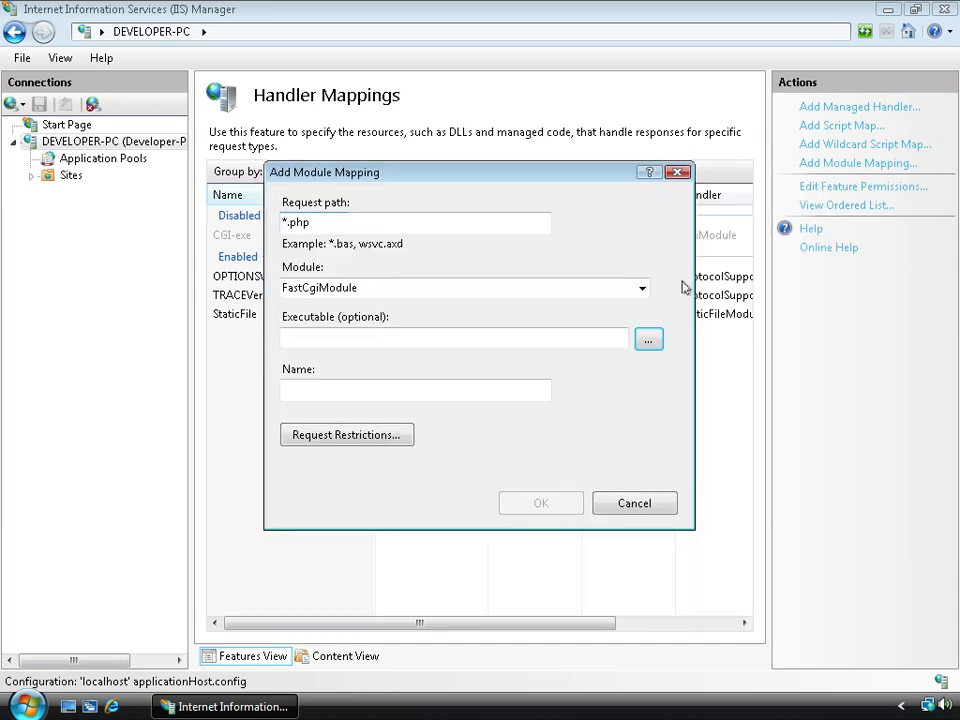
Browse for .exe files in C:\php and set php-cgi.exe as the mapping's executable
click(647, 344)
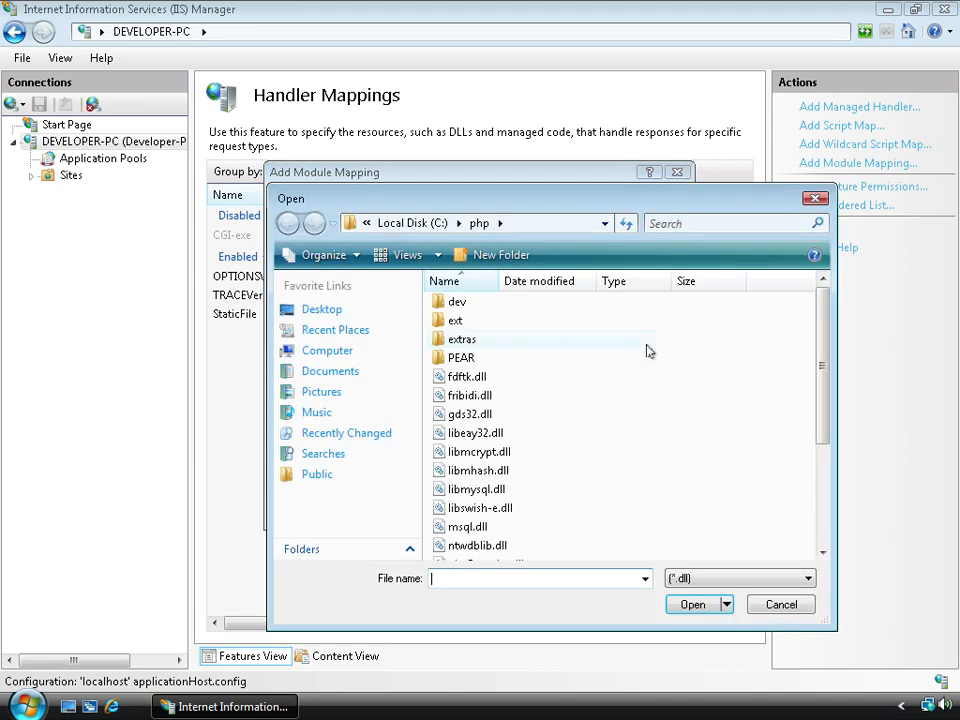
click(553, 223)
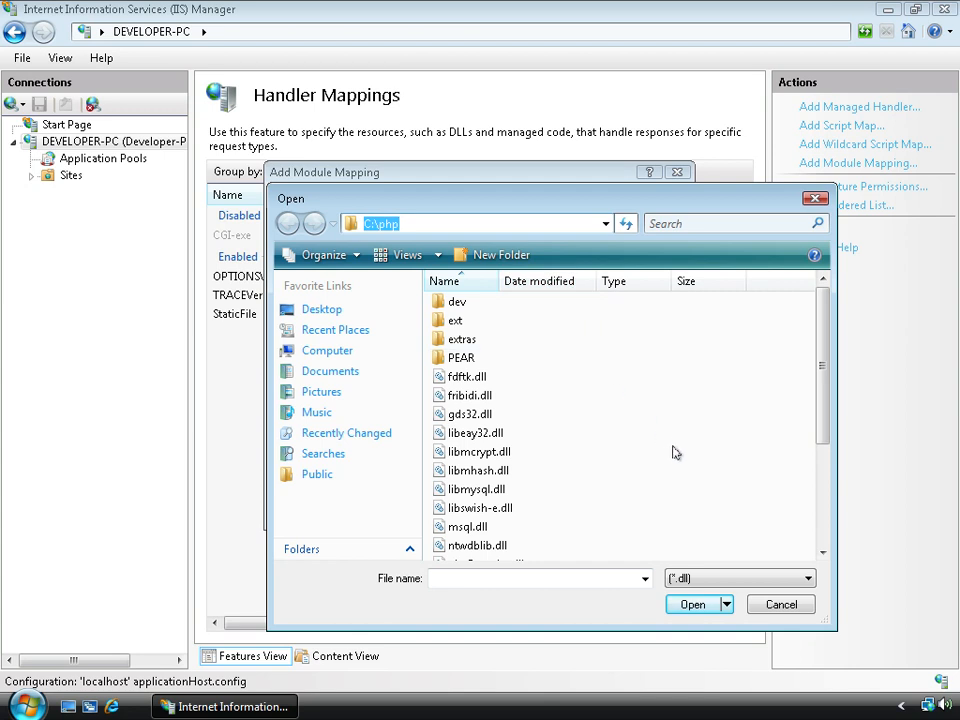
click(782, 580)
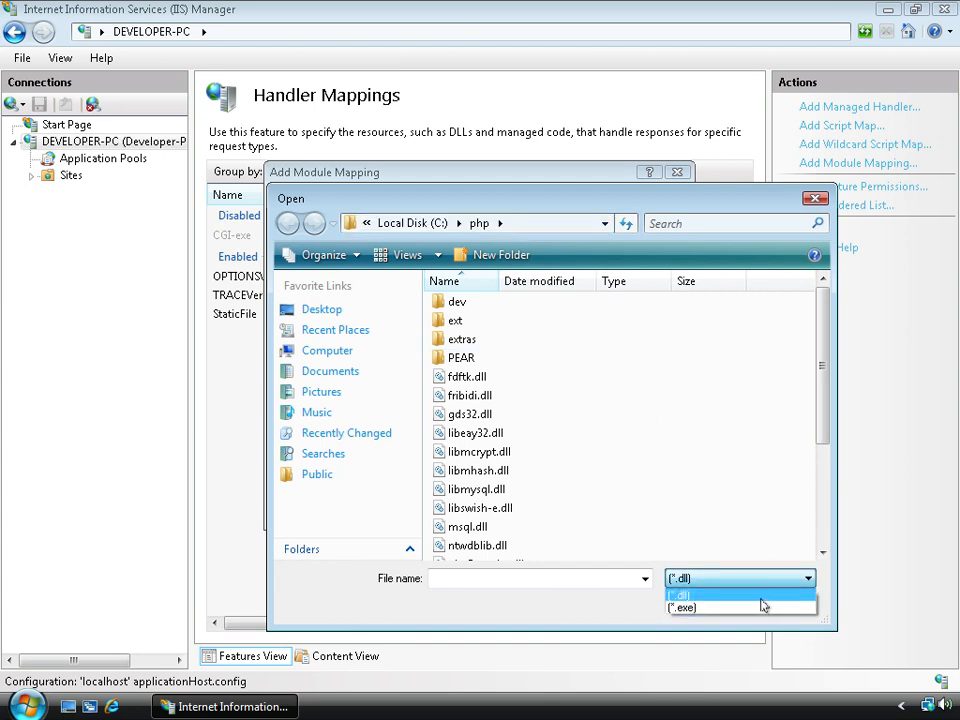
click(757, 609)
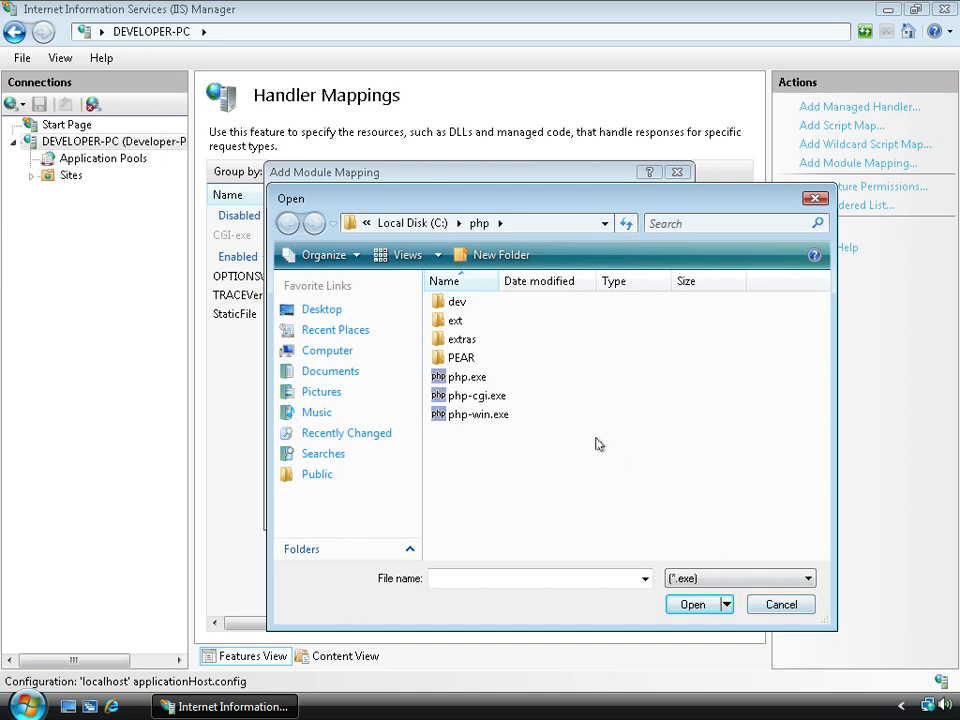
click(531, 399)
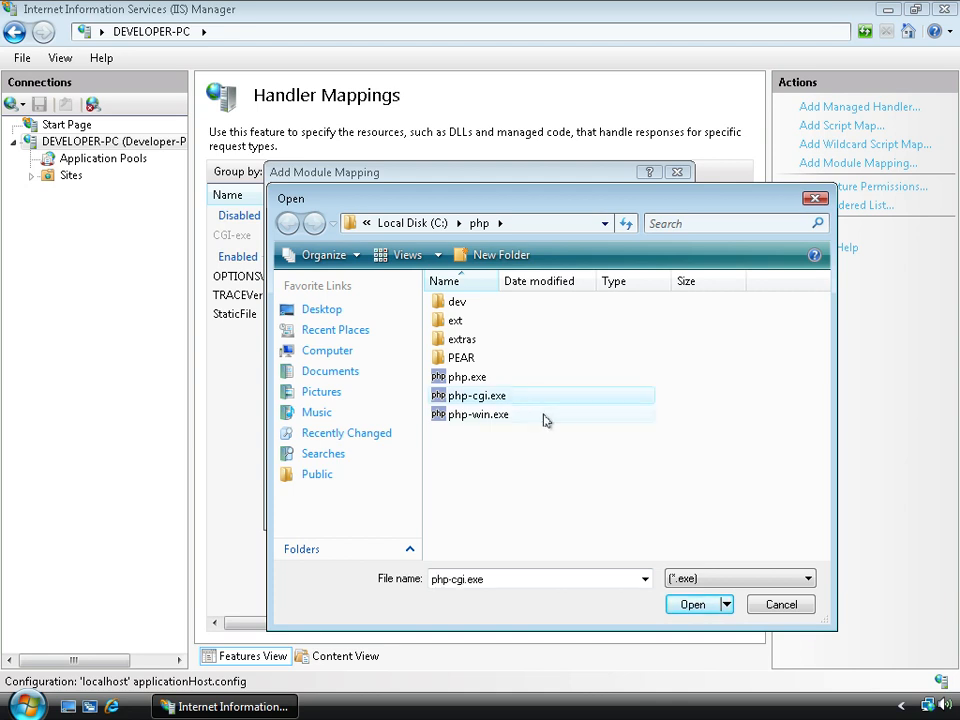
click(690, 604)
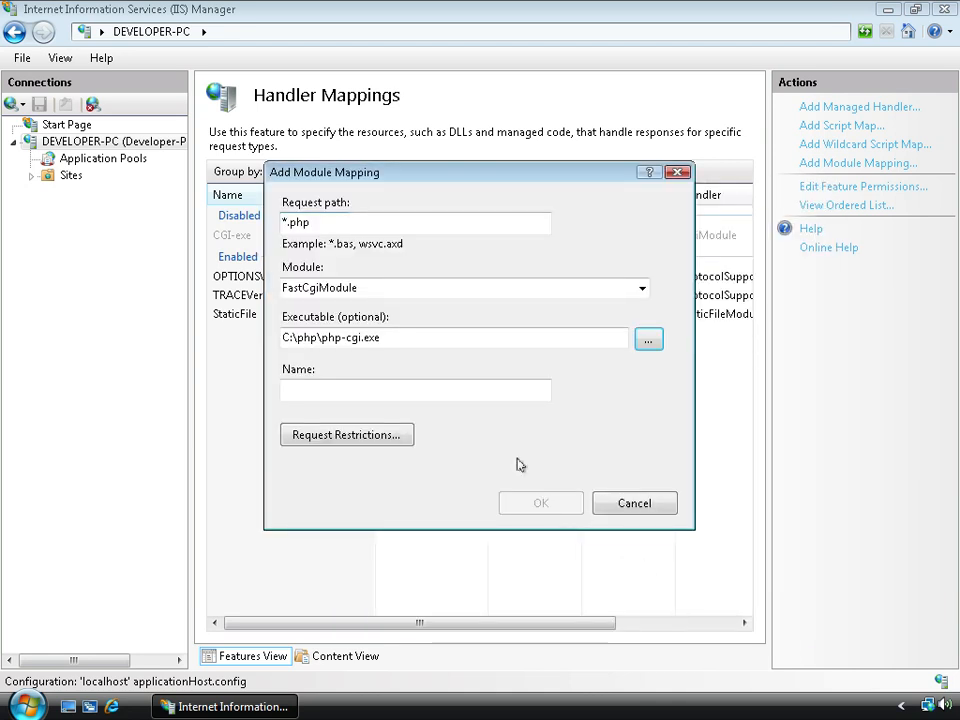
Name the mapping "PHP - FastCGI" and add it, agreeing to create a FastCGI application for the executable
click(440, 389)
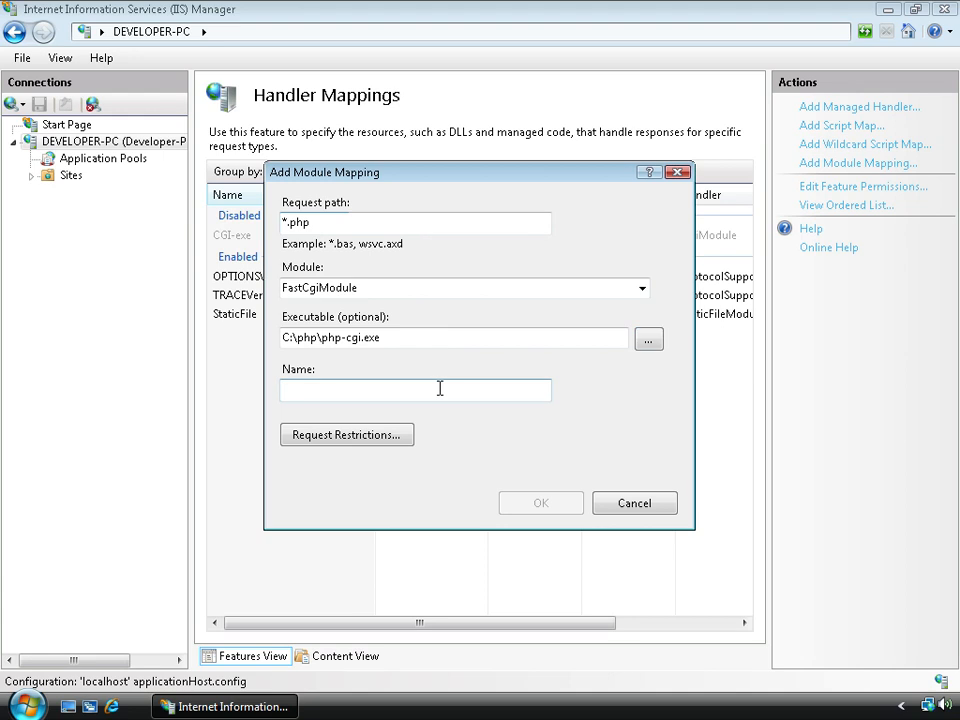
text(PHP - FastCGI)
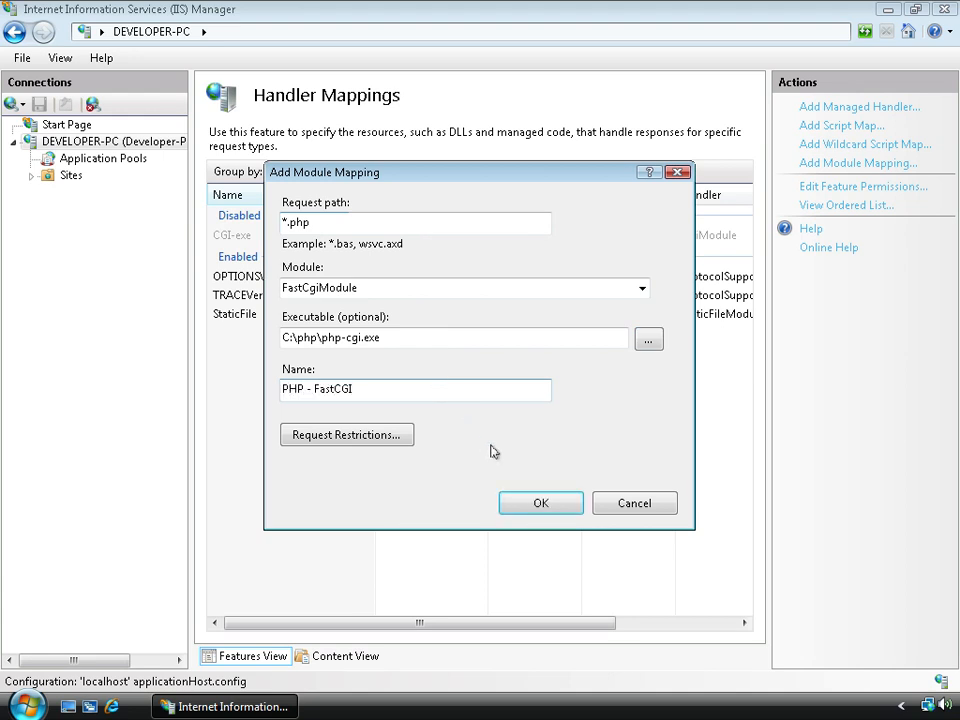
click(514, 503)
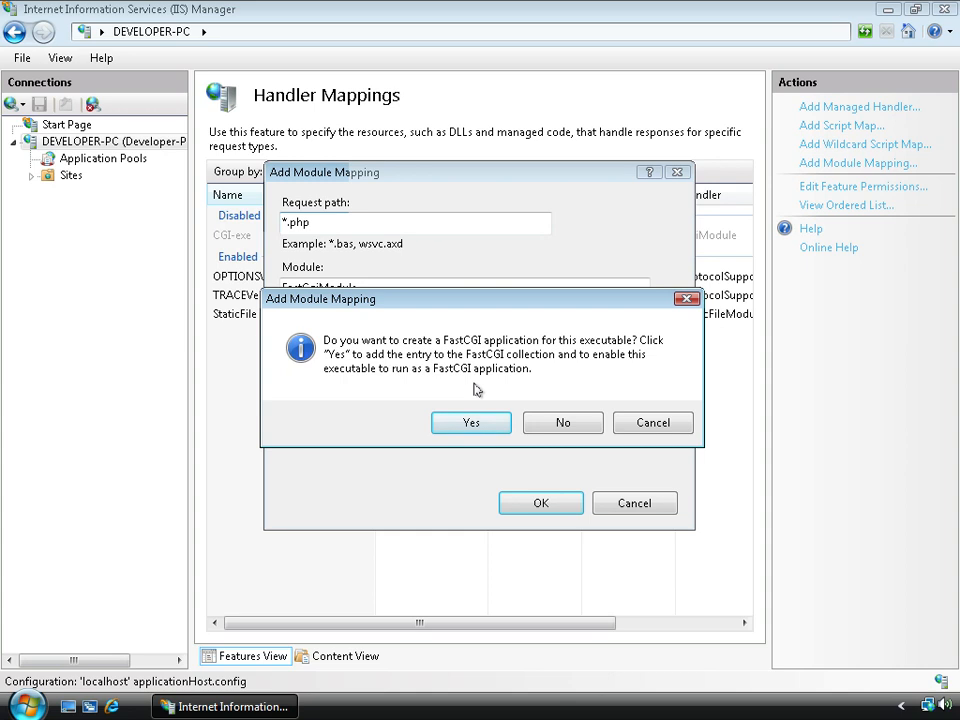
click(471, 422)
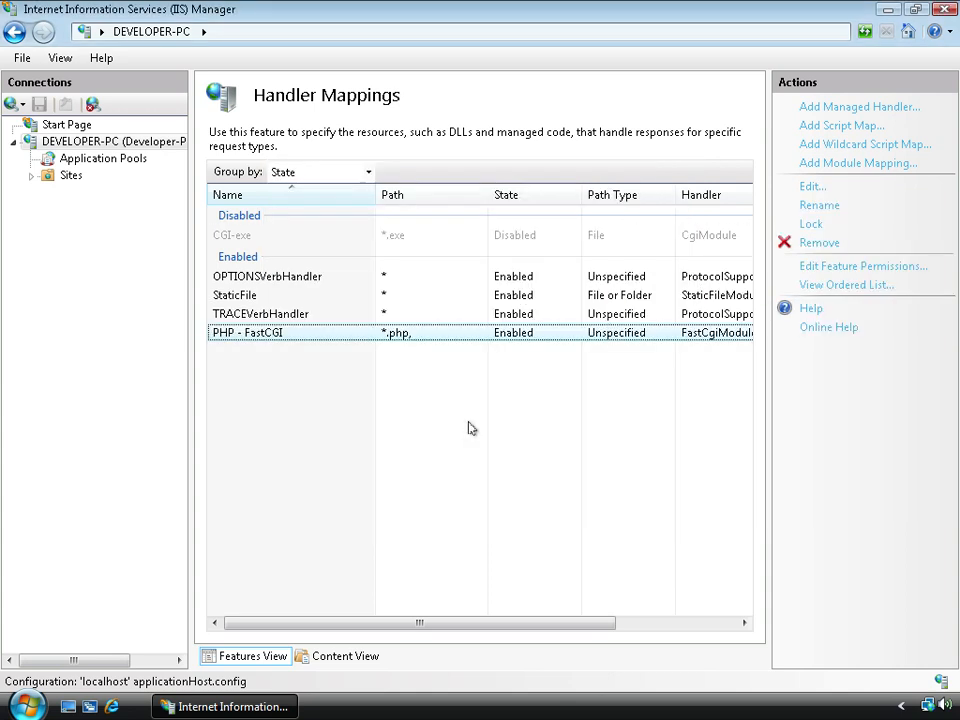
Expand the server's sites and explore the Default Web Site's content folder
click(32, 176)
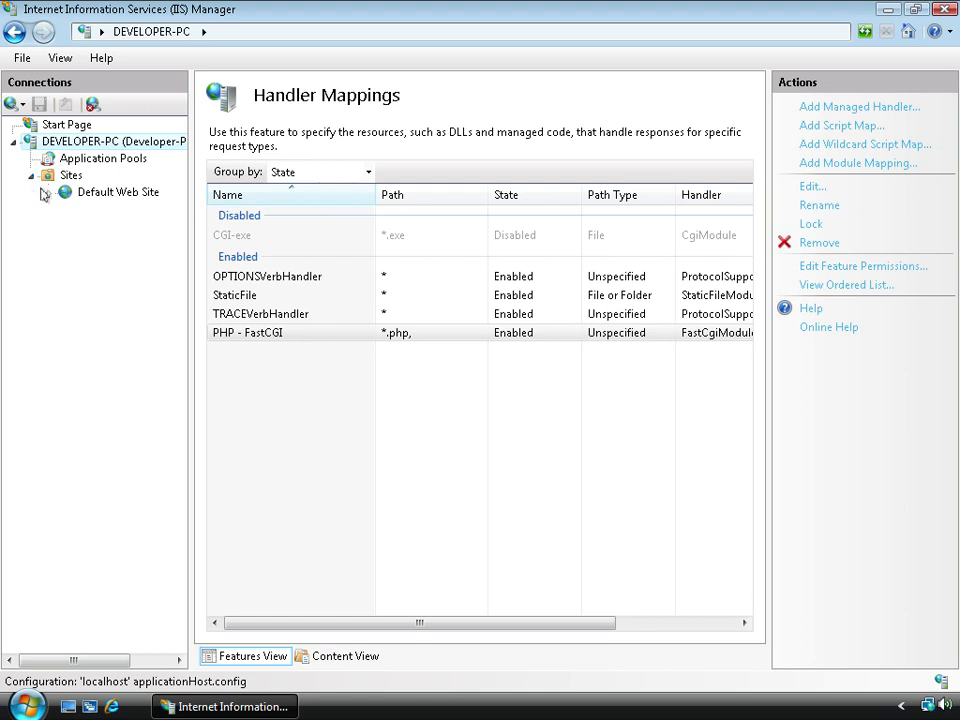
right_click(88, 195)
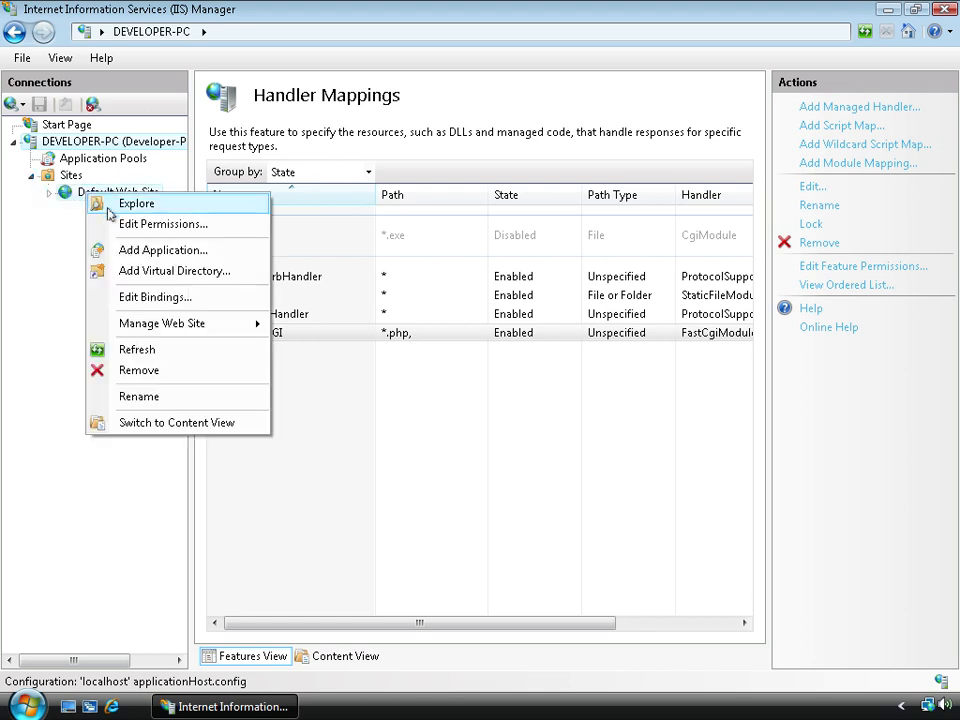
click(109, 213)
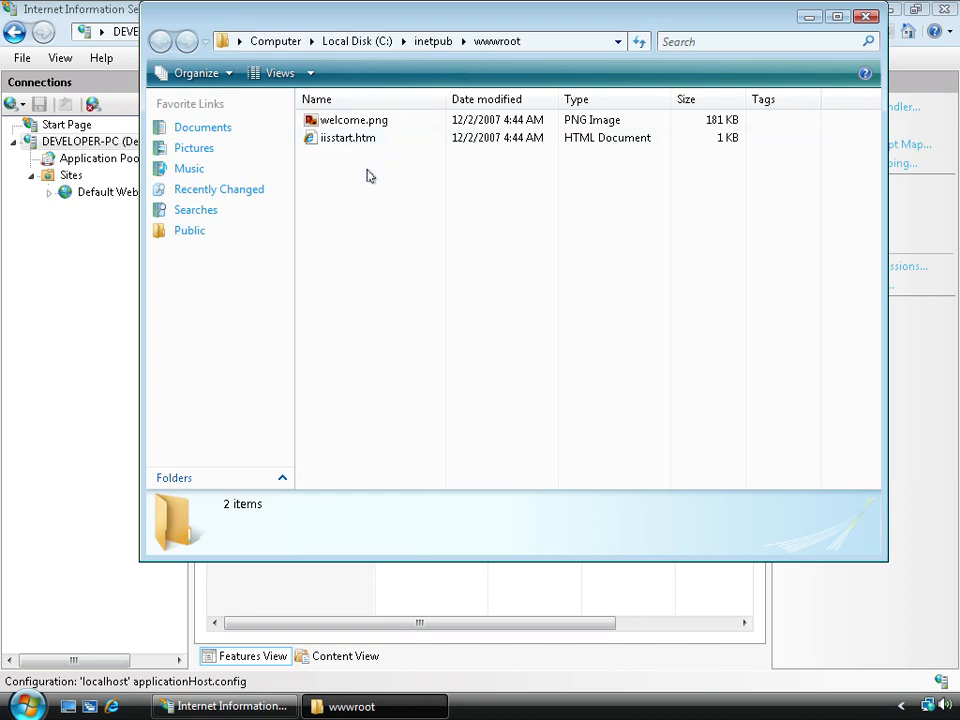
Launch Notepad as administrator, allow the permission request, and write a PHP script that calls phpinfo();
click(24, 706)
text(notepad)
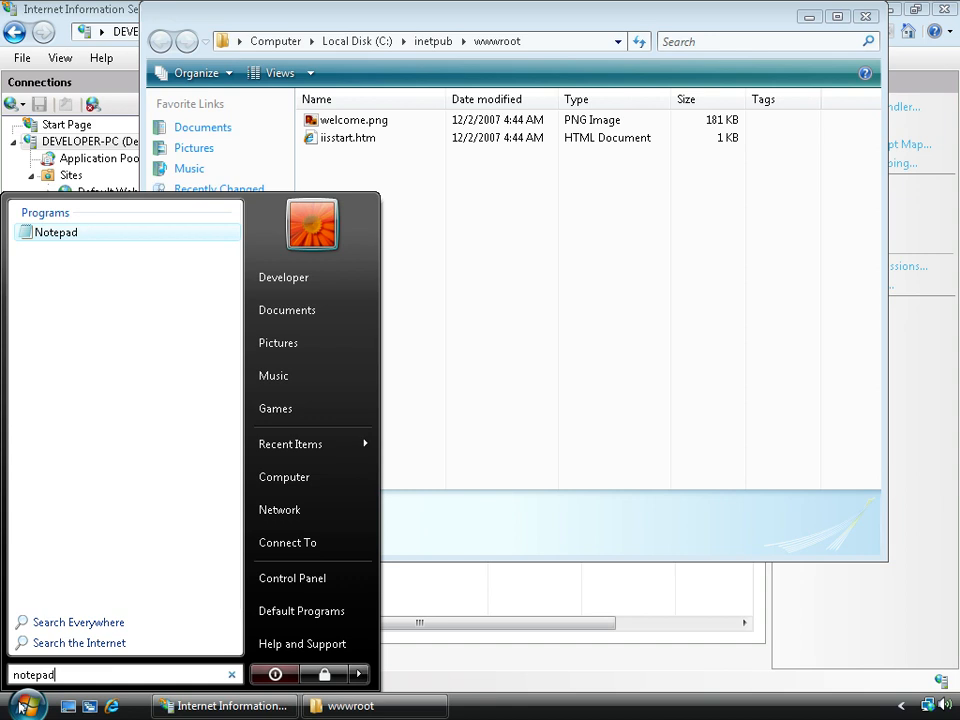
key(ctrl+shift+Return)
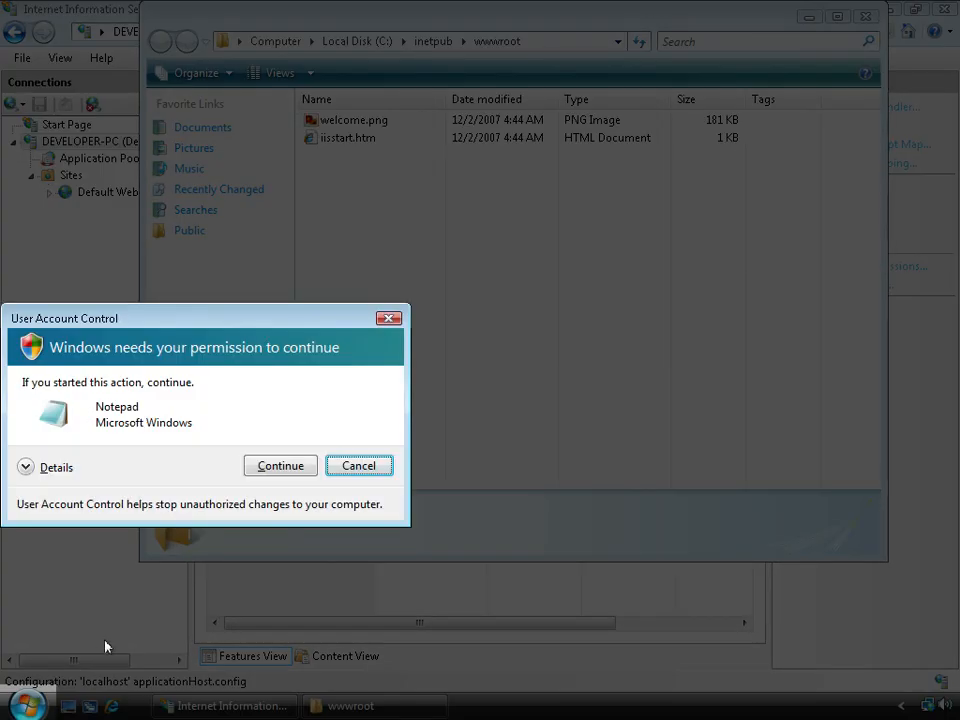
click(254, 467)
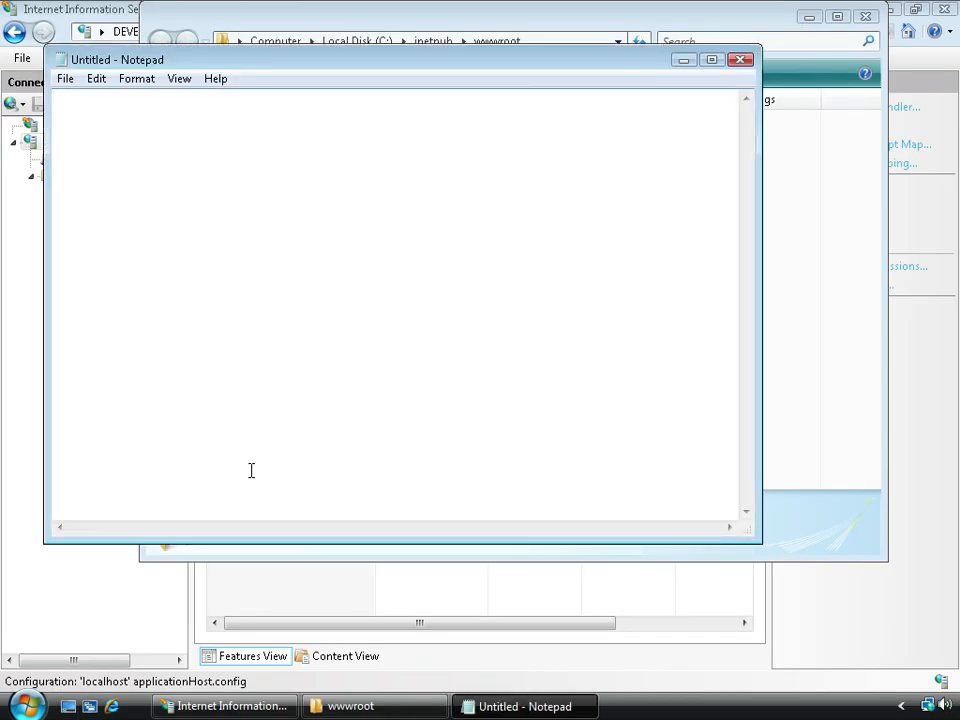
text(<?php )
text(  phpinfo)
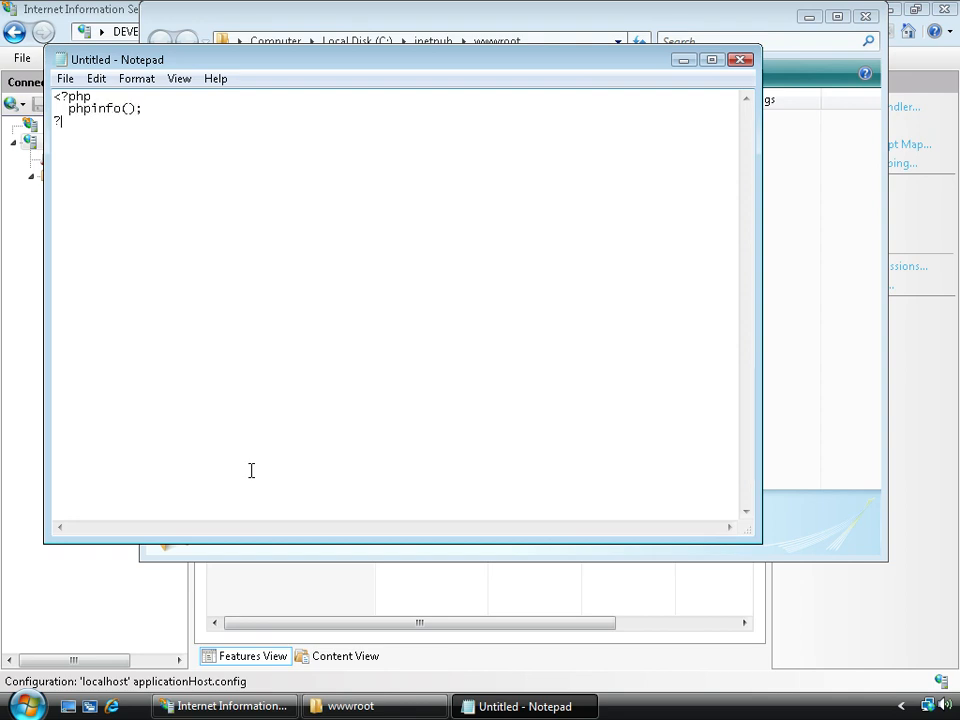
Save the script as c:\inetpub\wwwroot\test.php and close Notepad
click(63, 79)
click(97, 162)
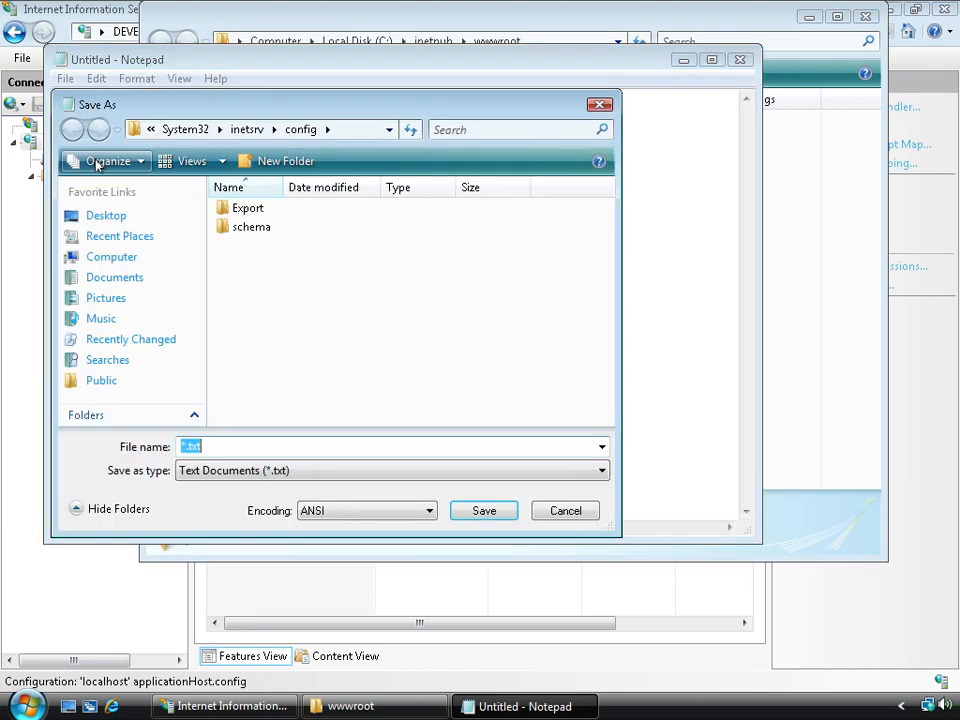
text(c:\inetpub)
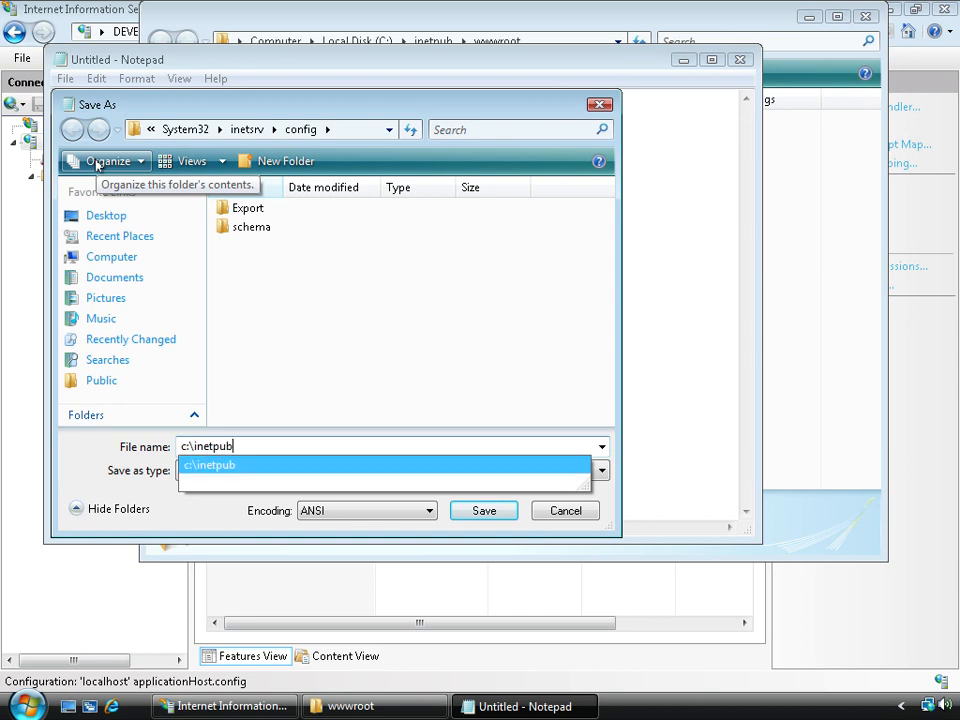
text(\wwwroot\test.php)
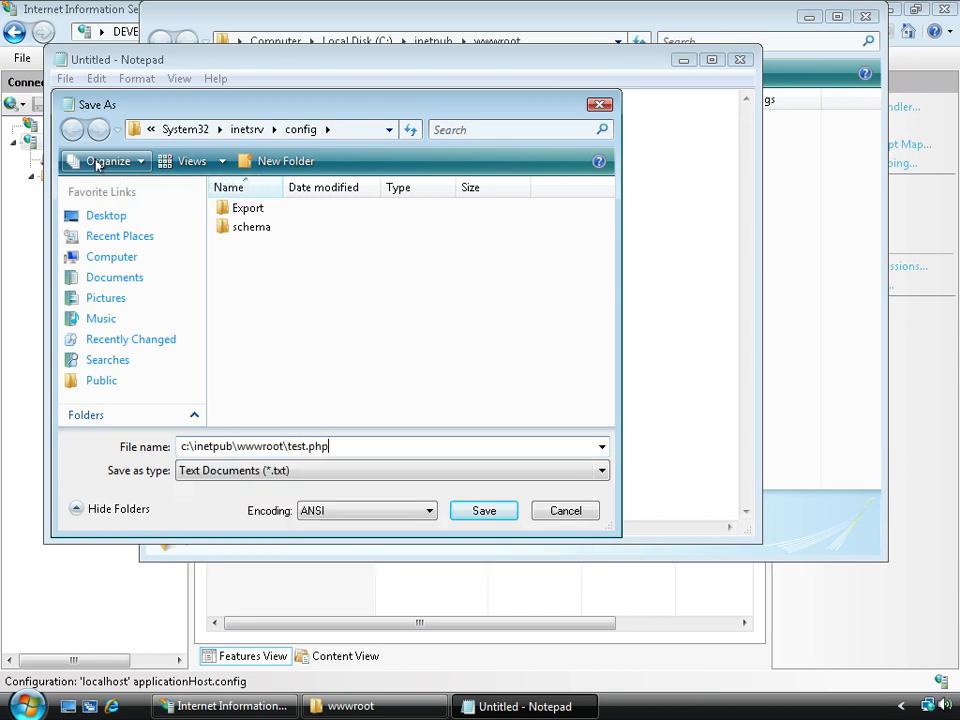
key(Return)
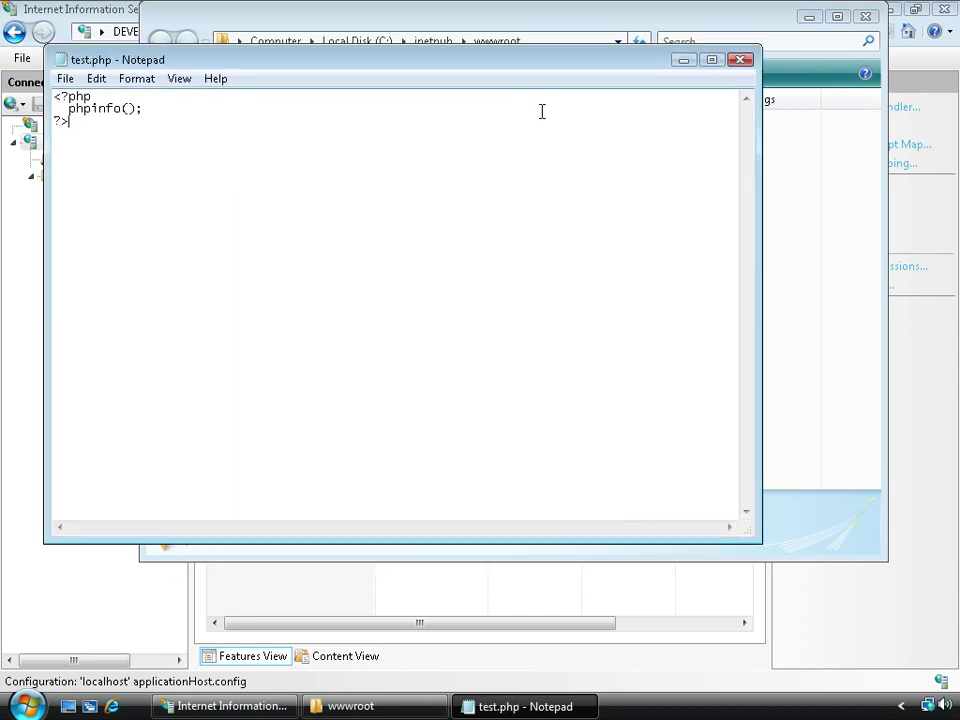
click(740, 59)
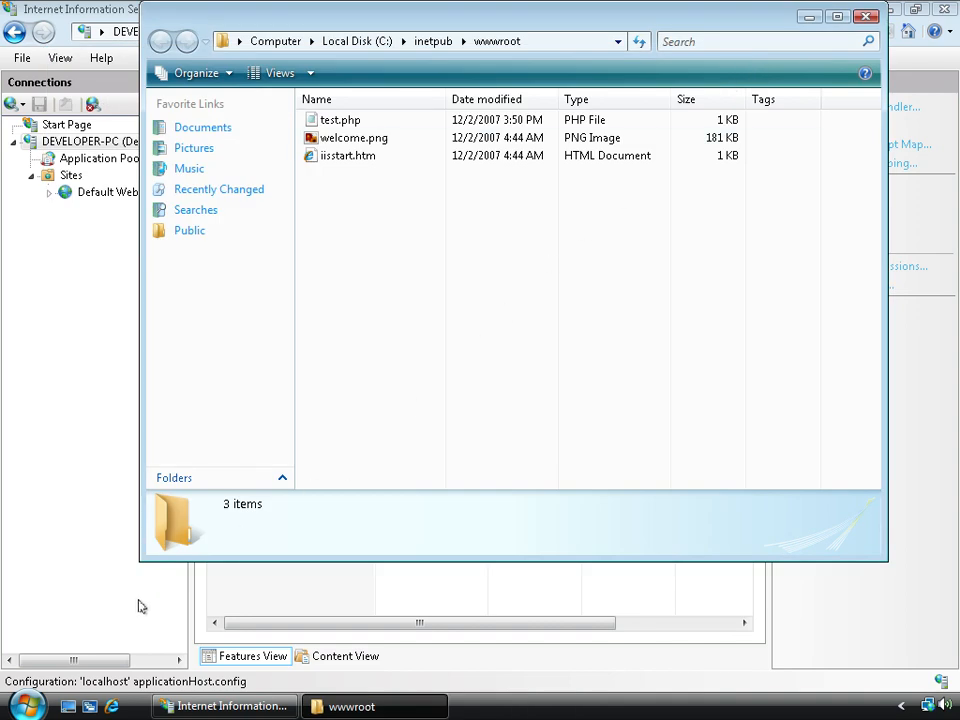
click(112, 706)
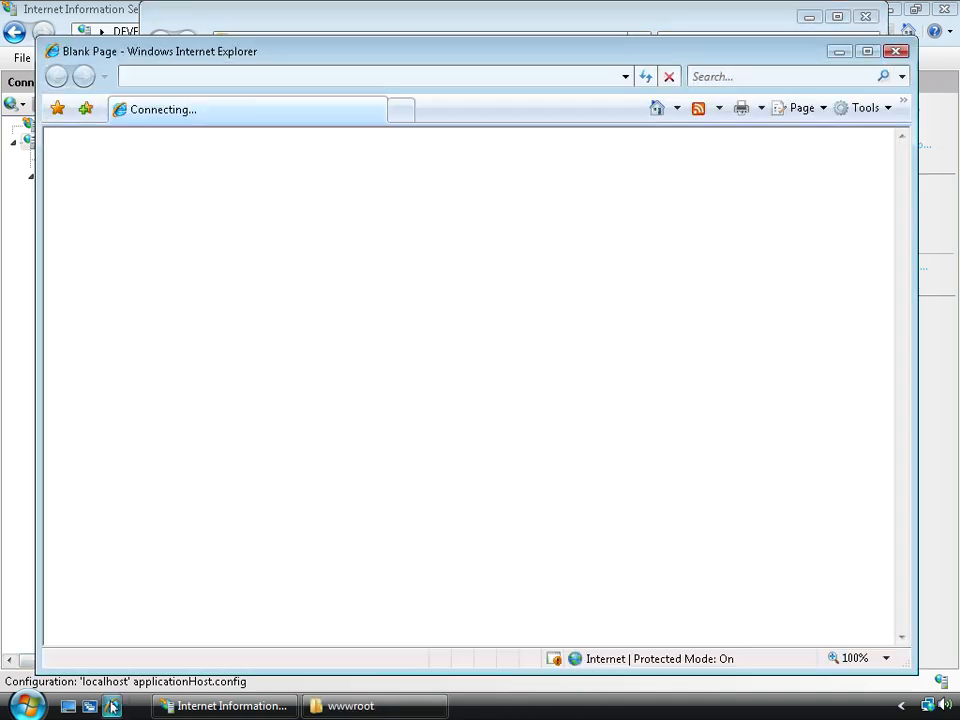
click(273, 77)
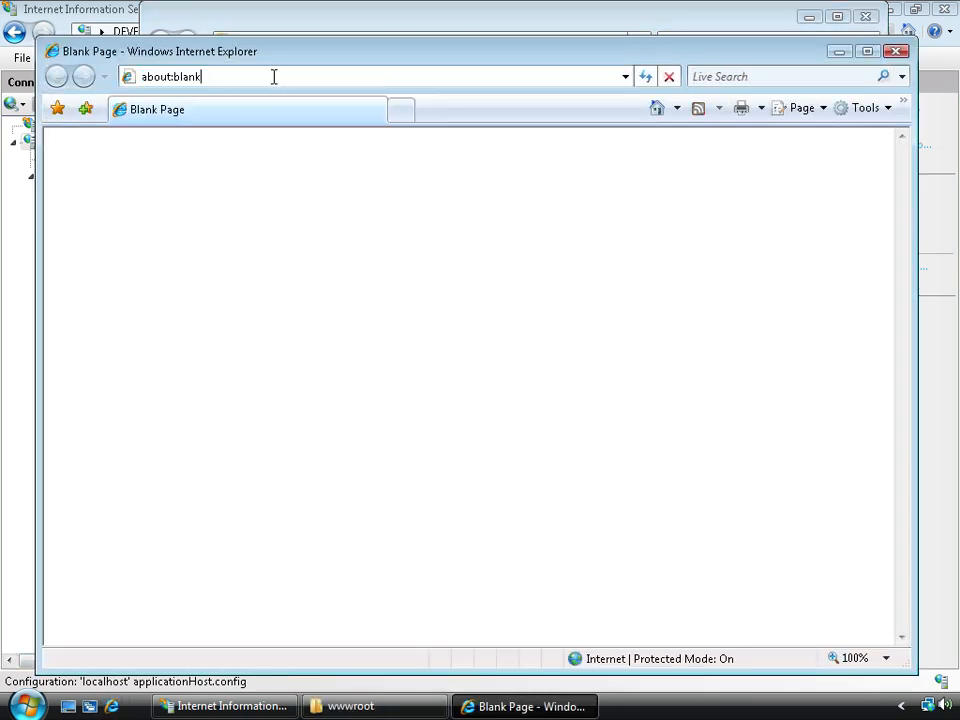
double_click(273, 77)
text(http://localhost/test.)
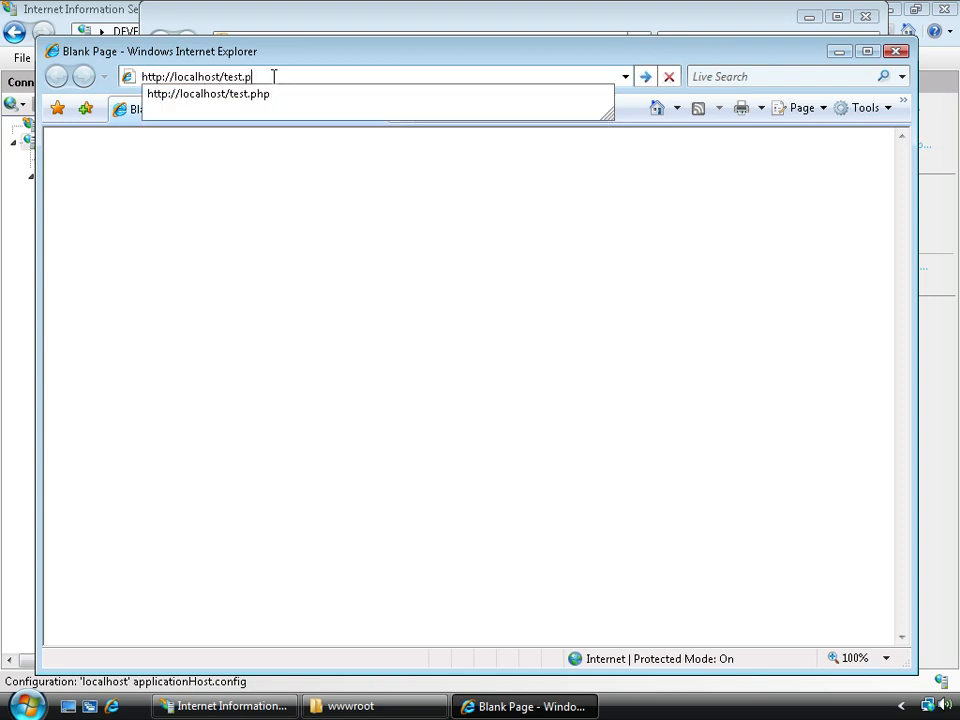
text(php)
key(Return)
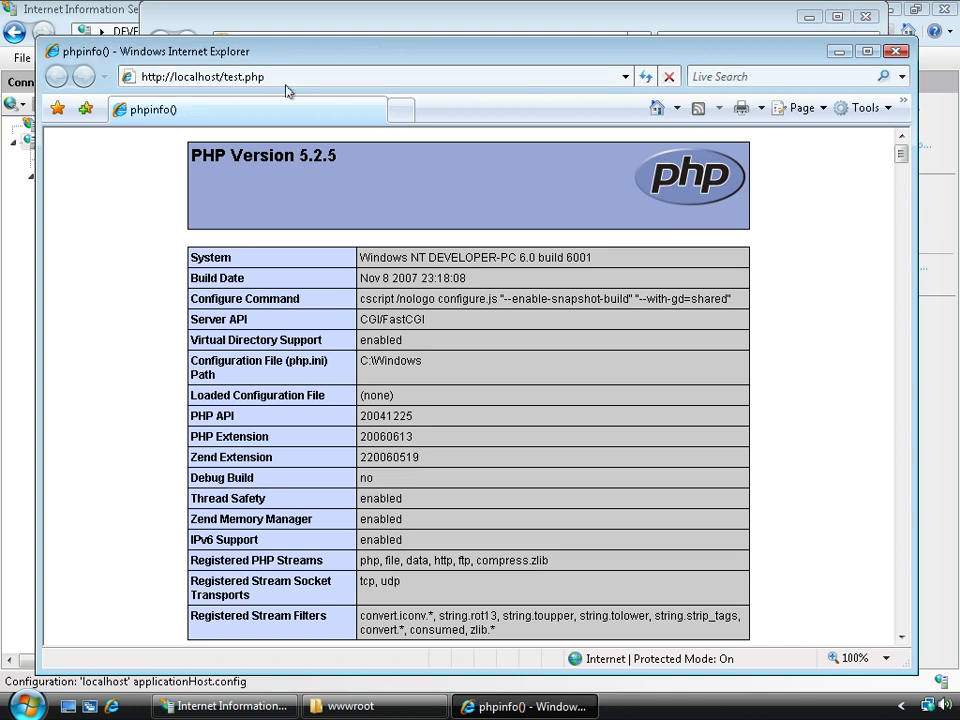
drag(900, 160, 901, 192)
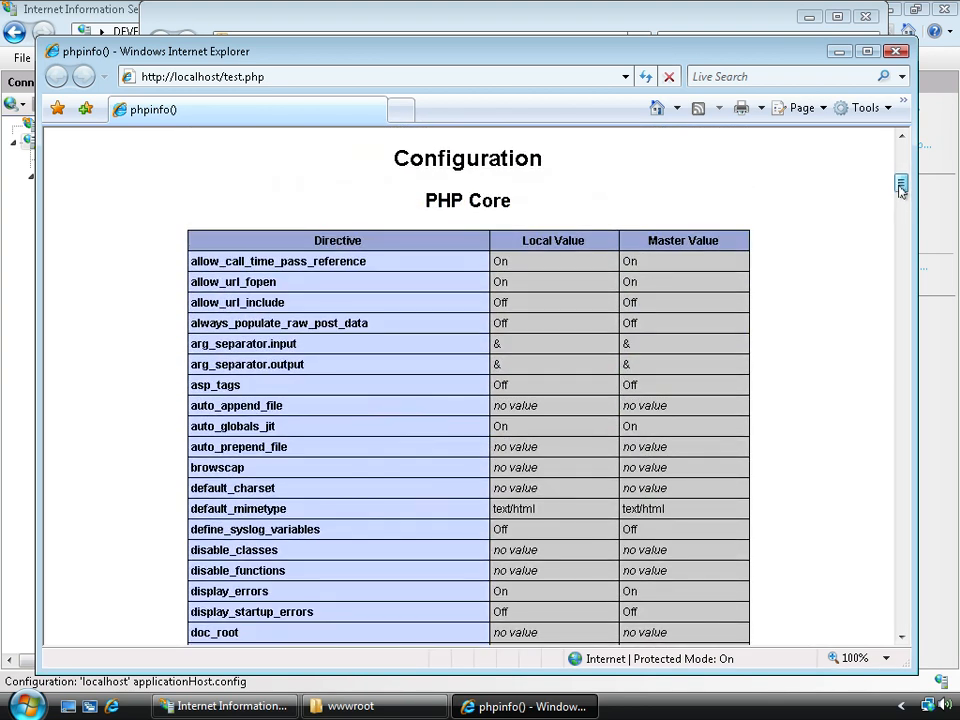
drag(900, 186, 899, 266)
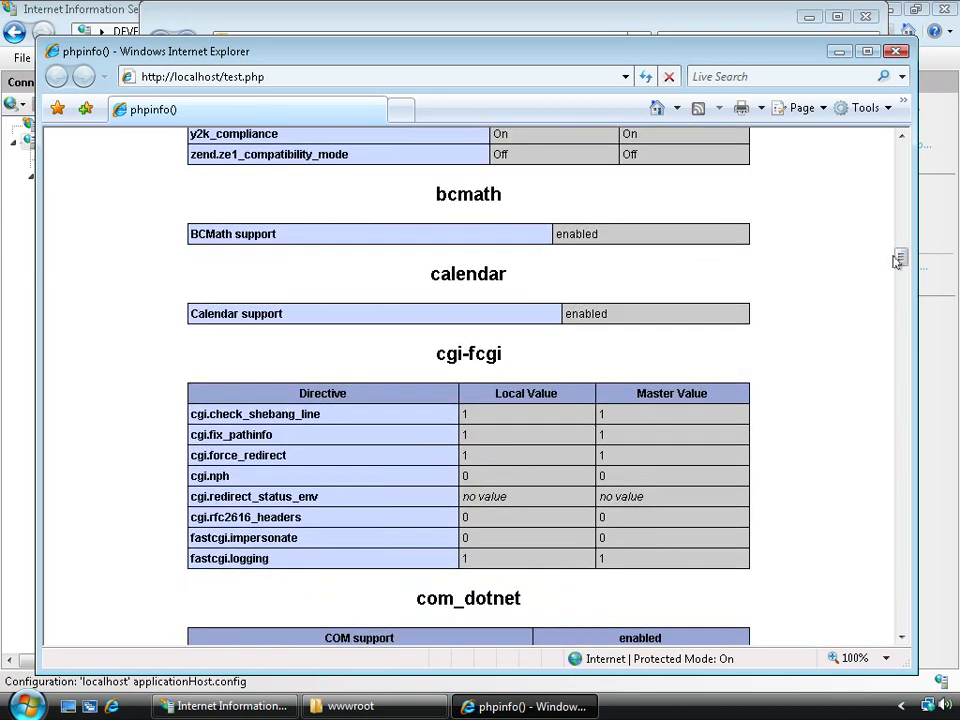
Switch to the Explorer window, go to c:\php, and locate the php.ini-dist and php.ini-recommended files
click(428, 702)
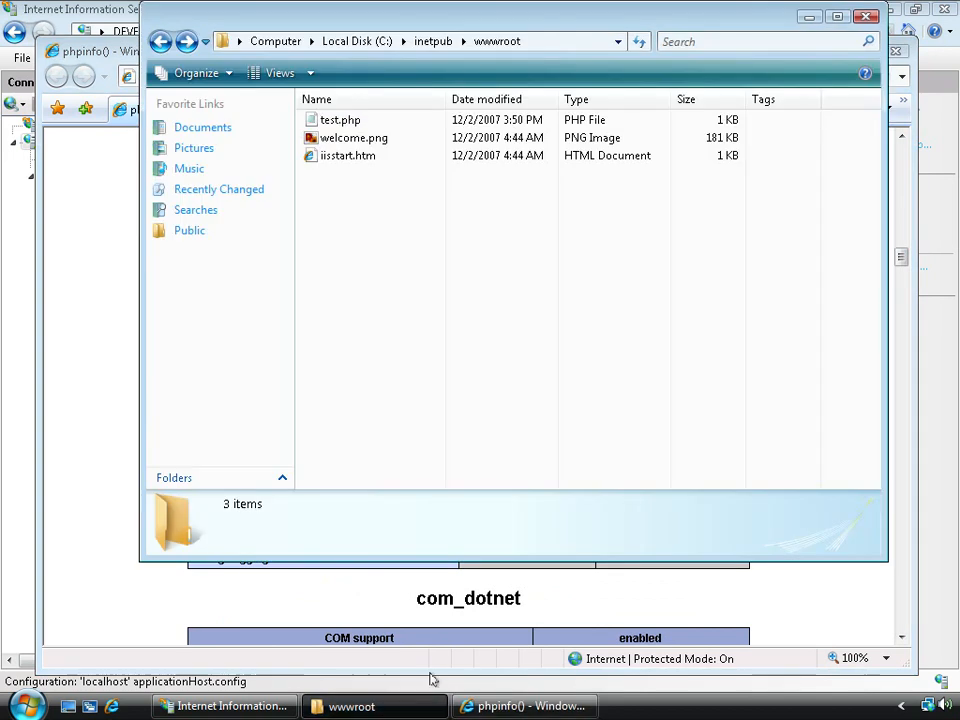
click(540, 42)
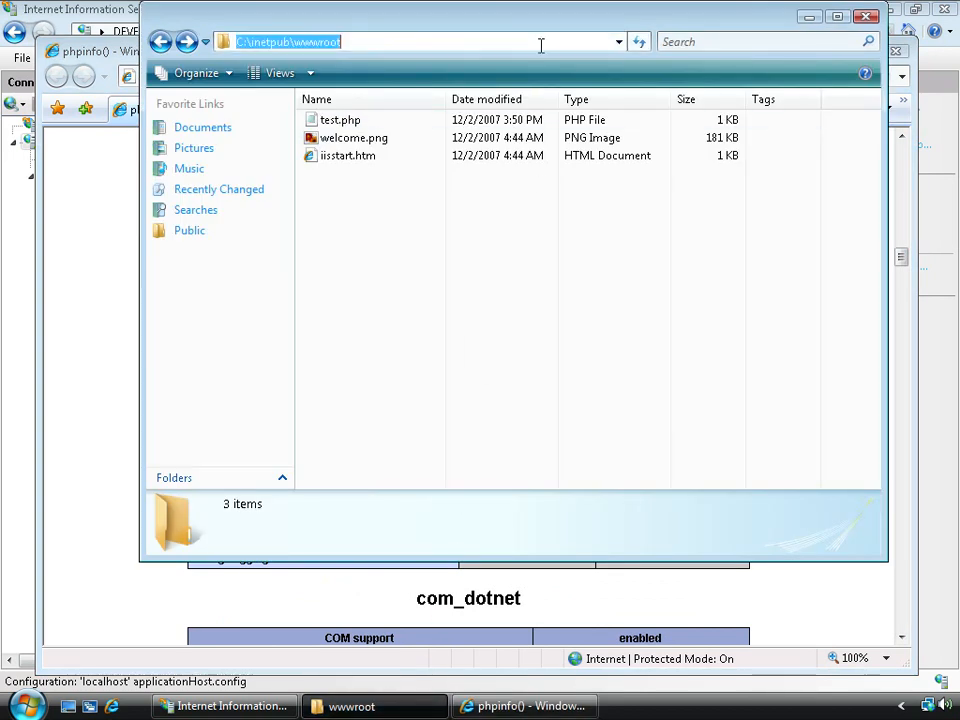
text(c:\php)
key(Return)
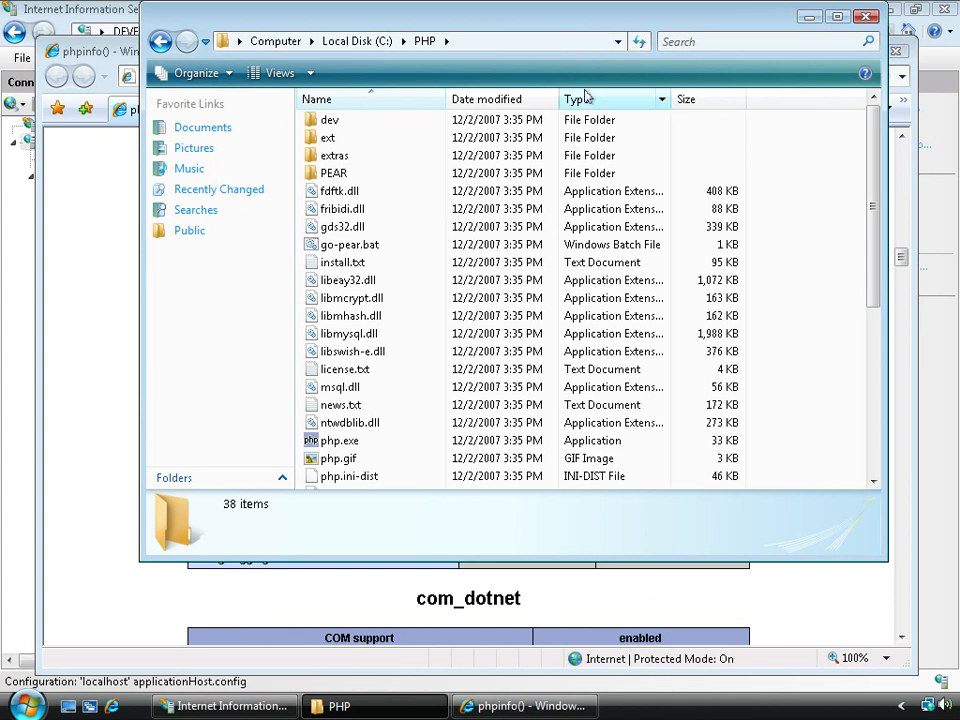
drag(866, 201, 838, 342)
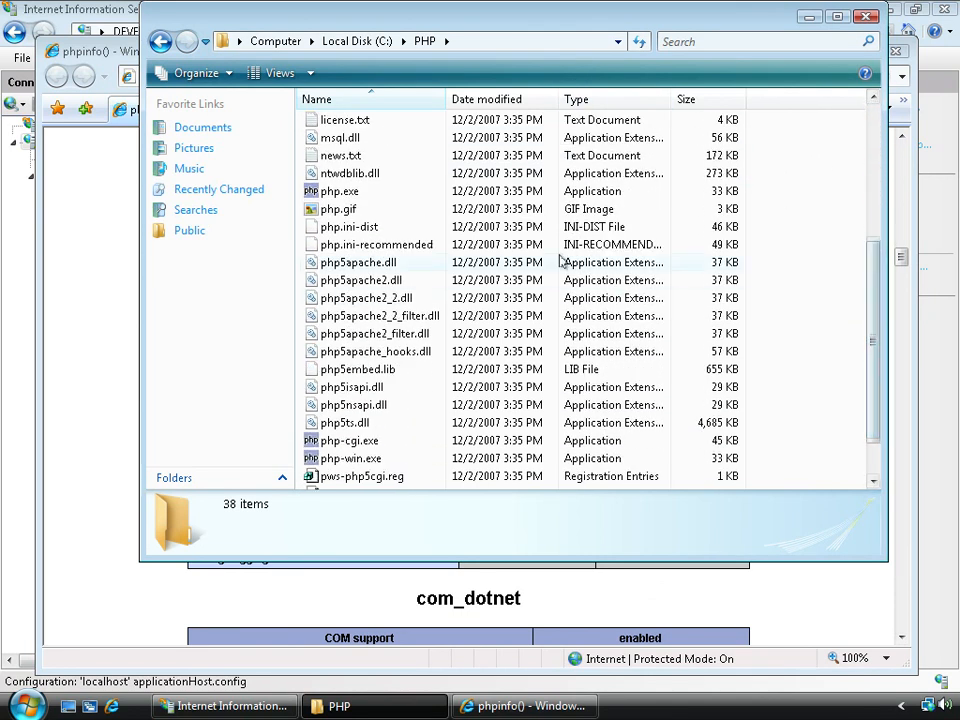
click(397, 245)
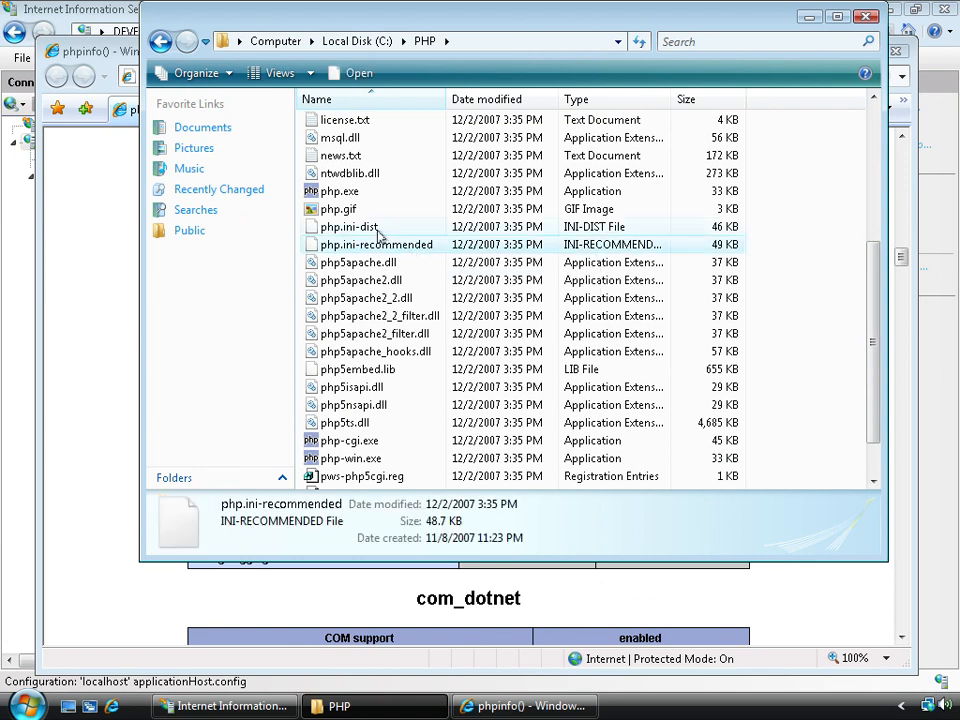
click(378, 229)
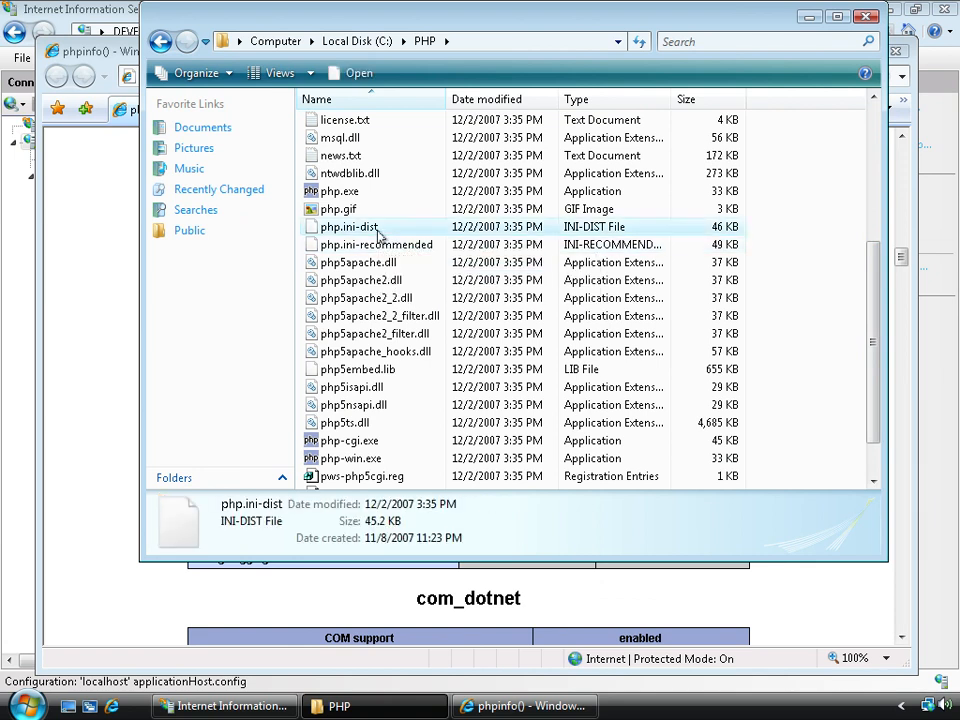
Rename php.ini-recommended to php.ini and accept the file extension change
click(381, 246)
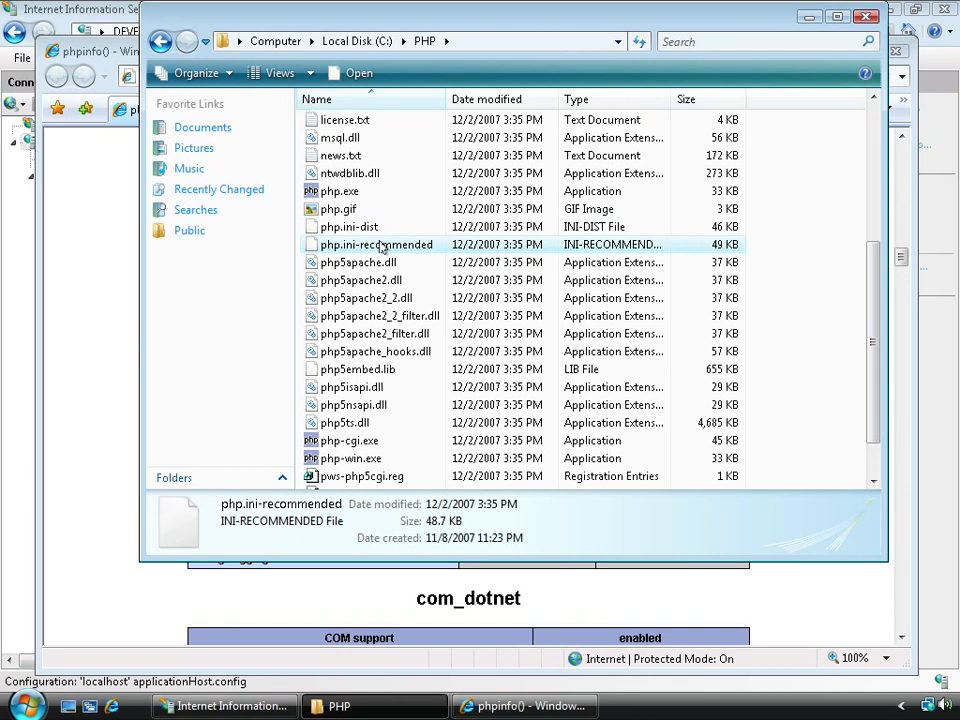
click(381, 246)
key(Right)
key(Right)
key(Right)
key(Right)
key(Right)
key(shift+End)
key(Delete)
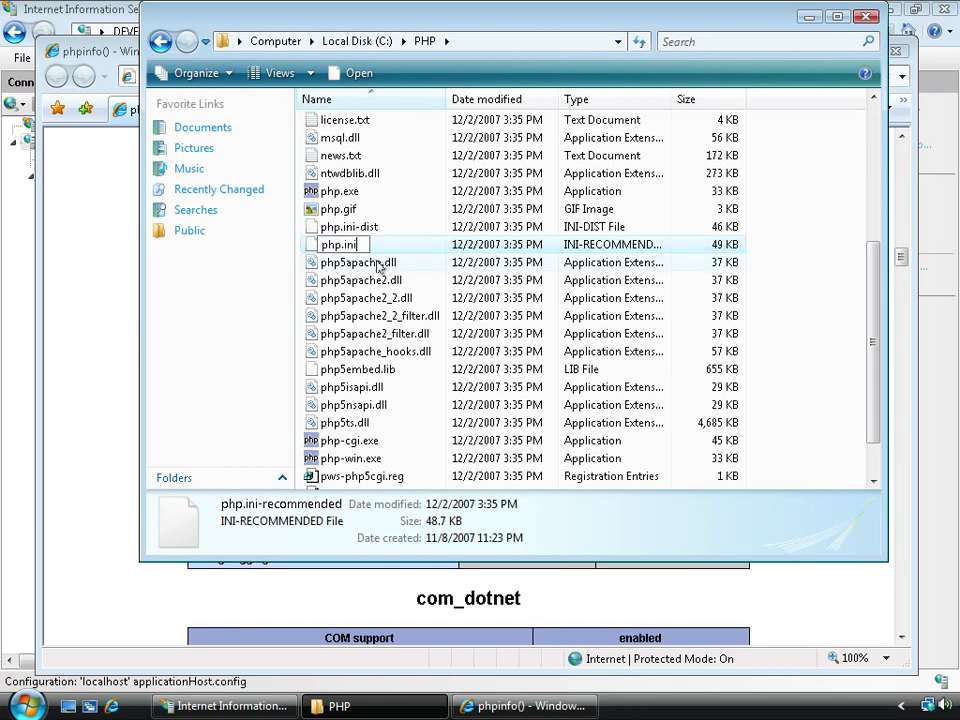
key(Return)
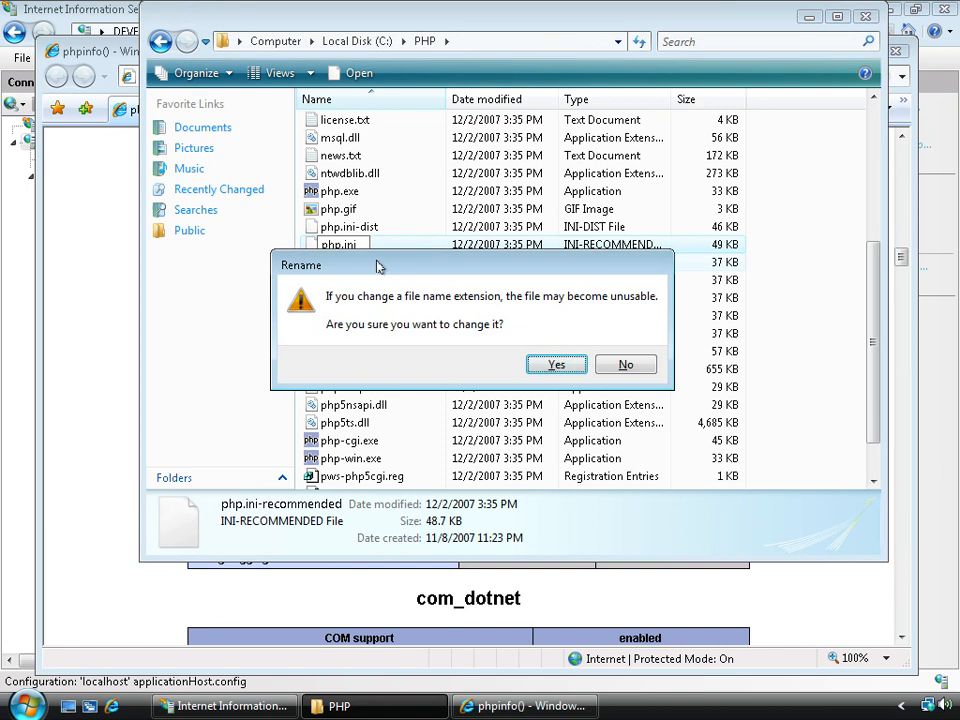
key(Return)
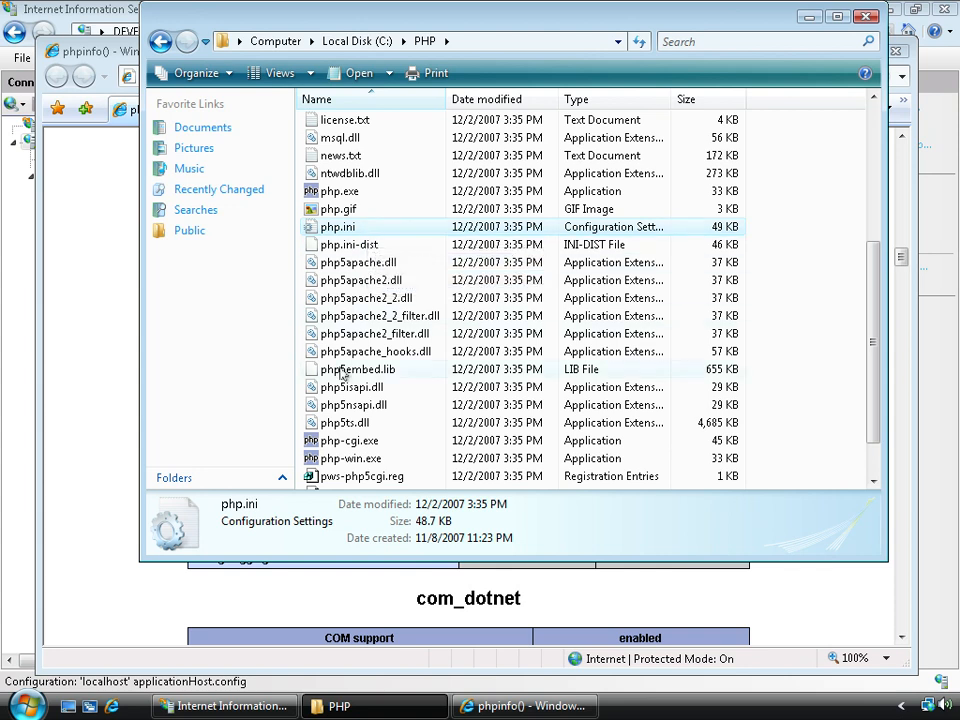
Switch to IIS Manager and recycle the DefaultAppPool application pool
click(248, 707)
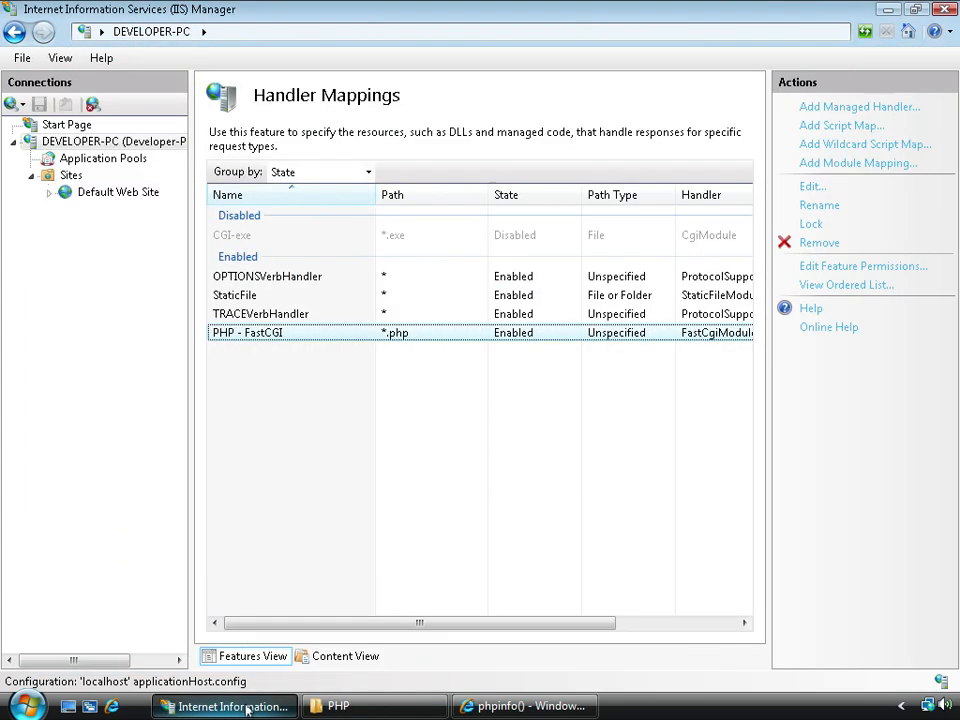
click(112, 160)
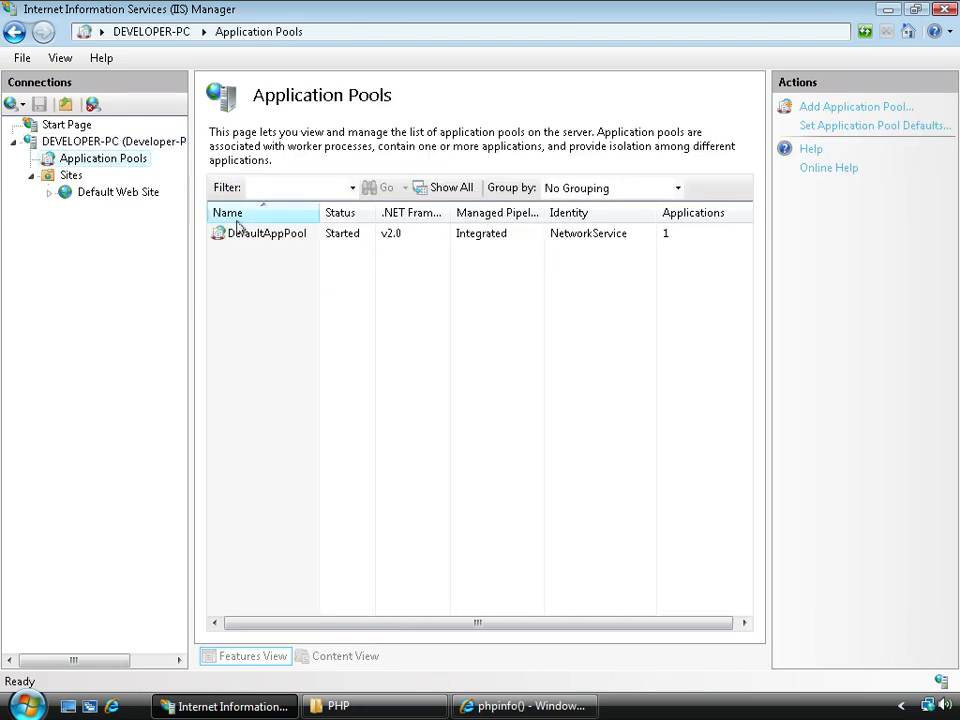
click(262, 238)
right_click(262, 240)
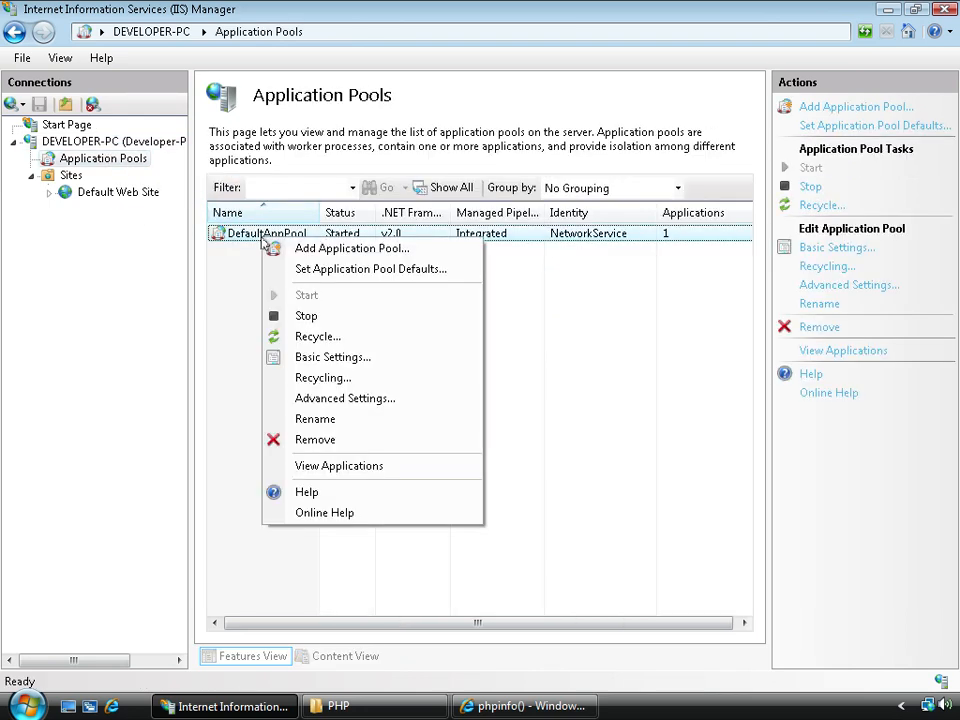
click(335, 341)
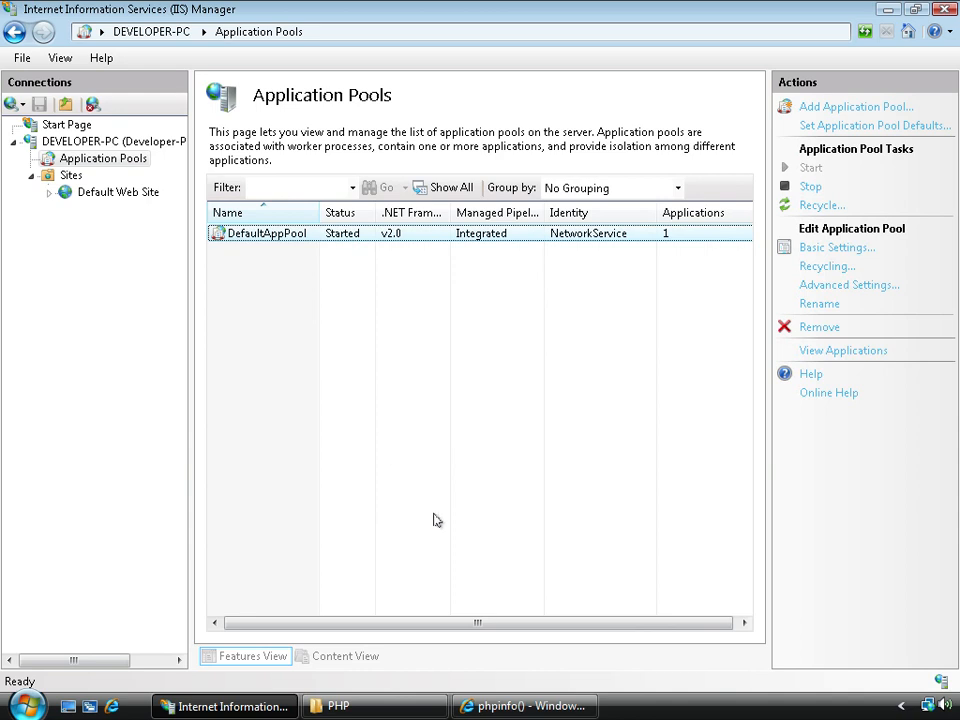
Reload test.php in Internet Explorer, check the loaded configuration file near the start of the page, and close the browser
click(490, 707)
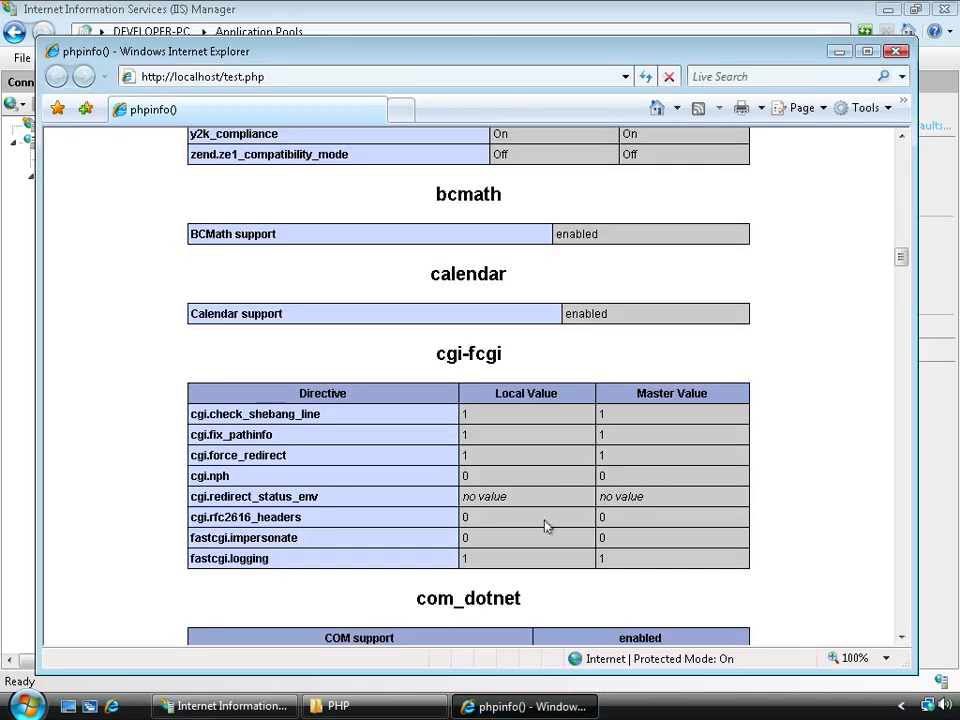
click(645, 84)
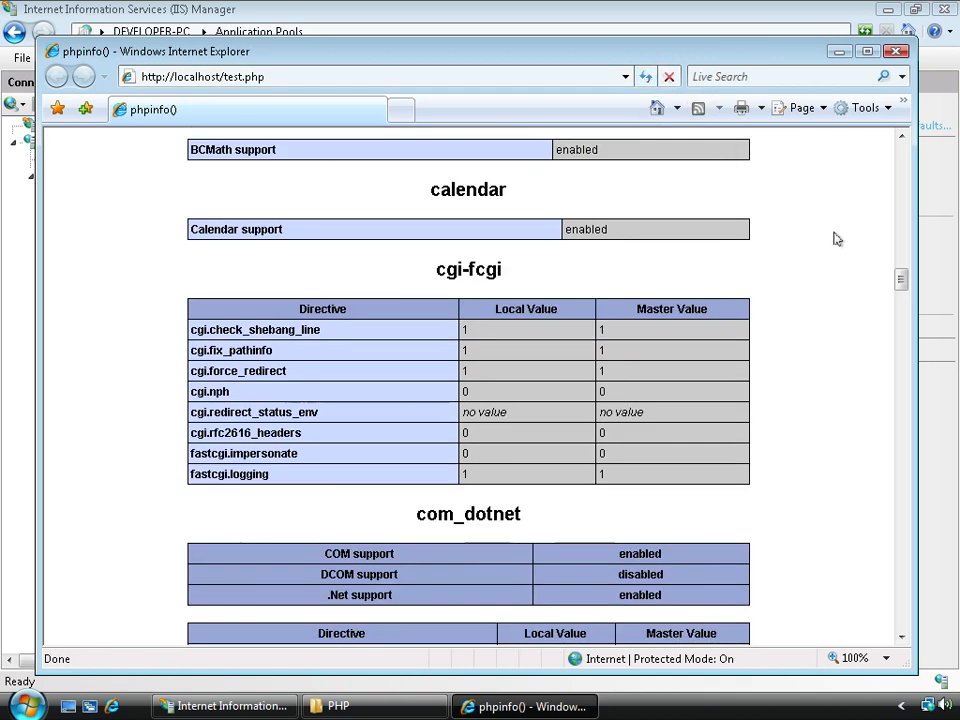
scroll(901, 273, up, 3)
drag(901, 273, 901, 152)
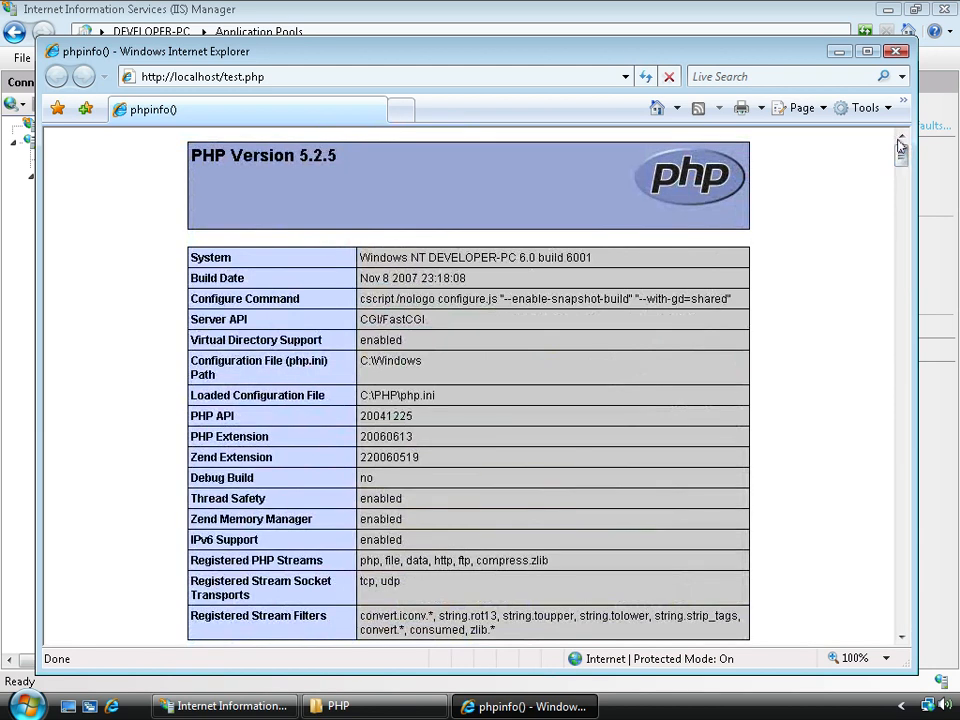
click(898, 52)
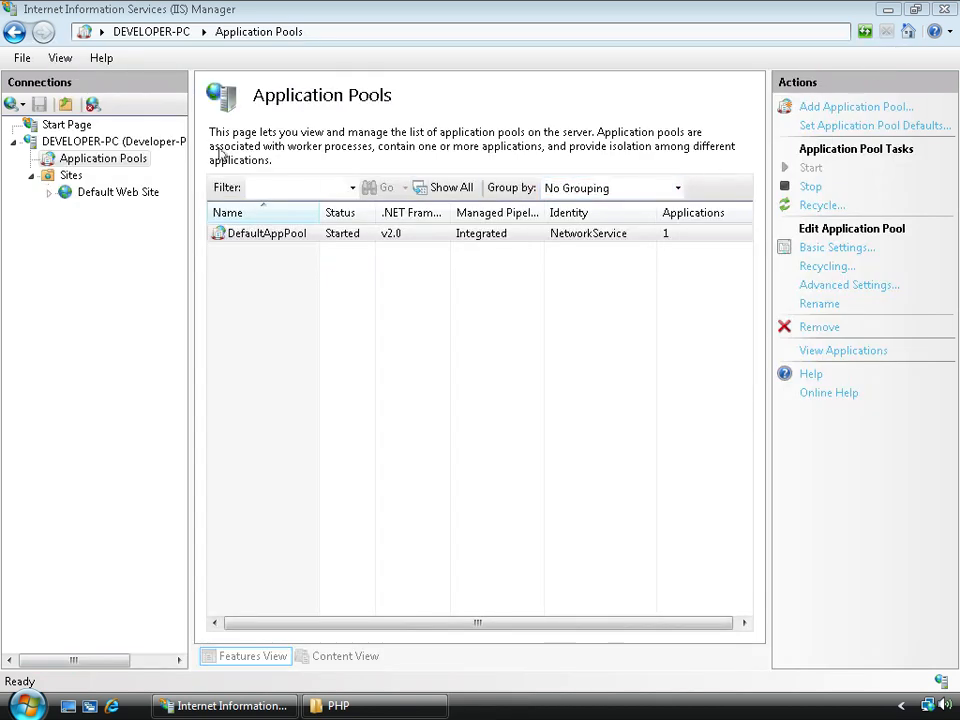
Review the PHP - FastCGI handler mapping of the server and its available modules, leaving the mapping dialog without changes
click(145, 146)
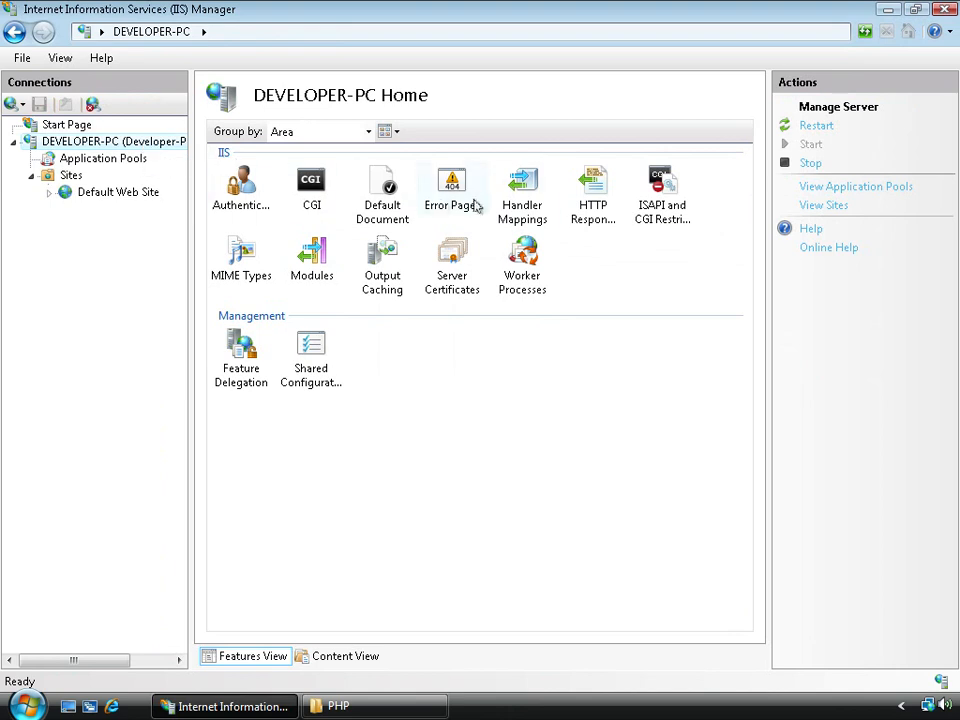
double_click(509, 203)
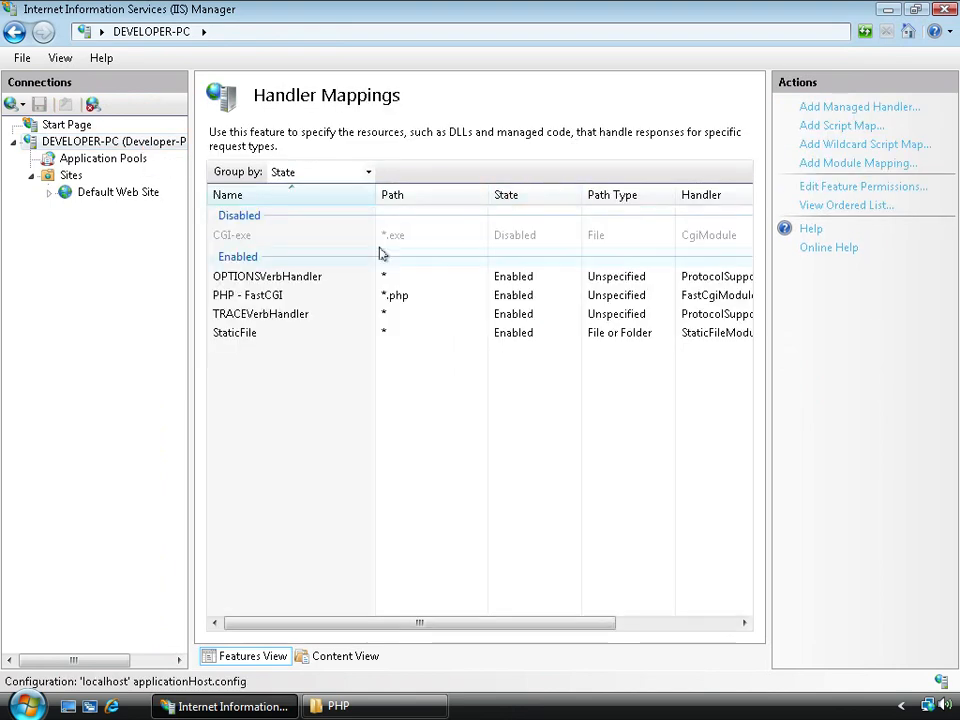
click(308, 300)
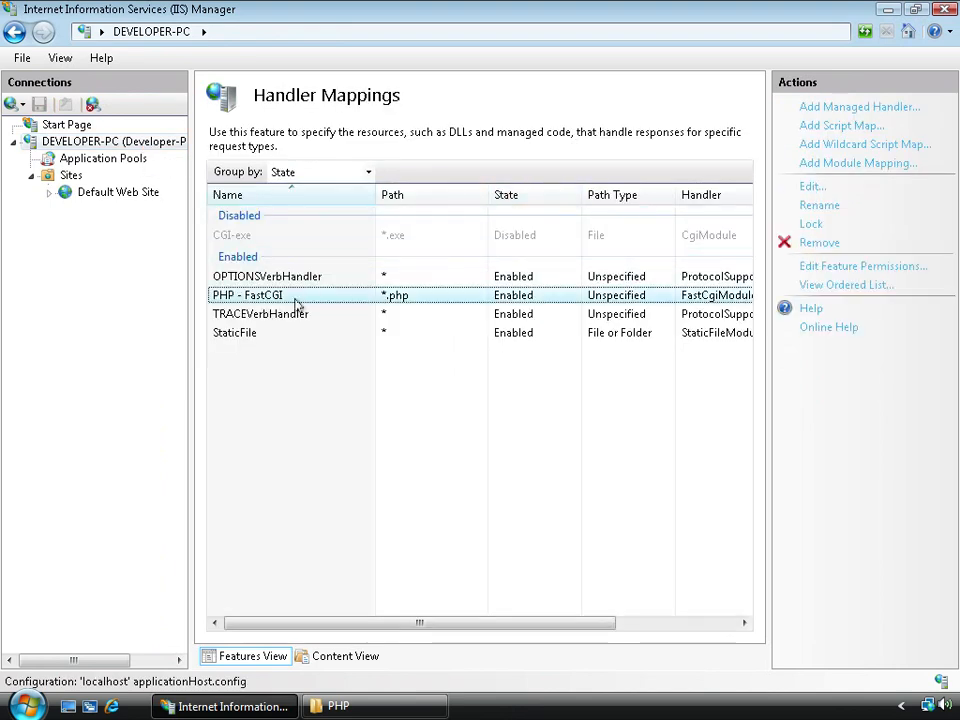
double_click(297, 304)
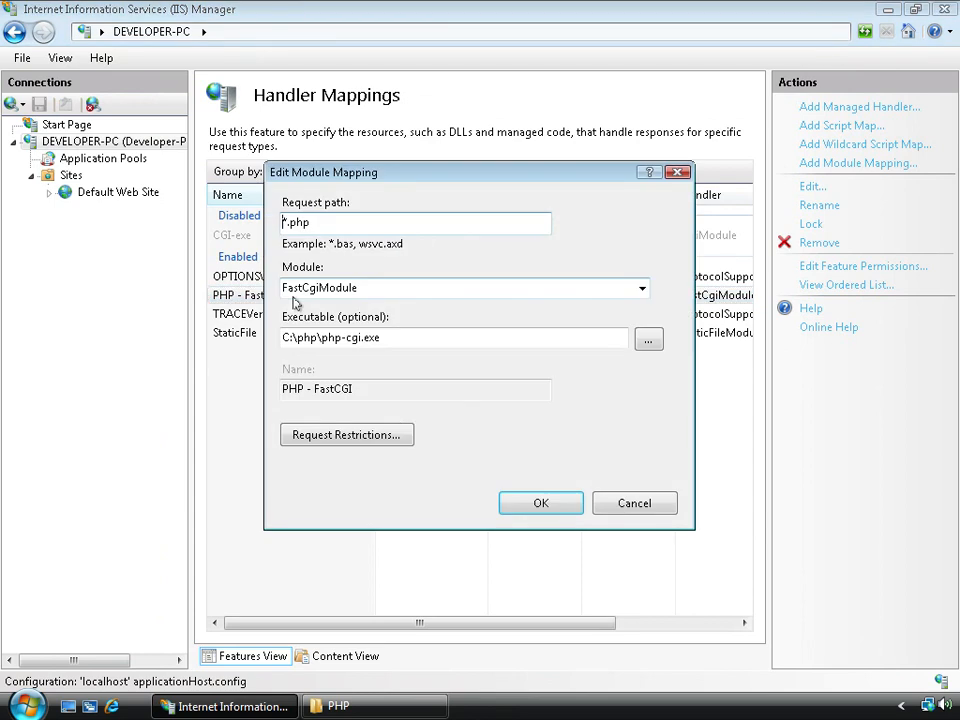
click(641, 288)
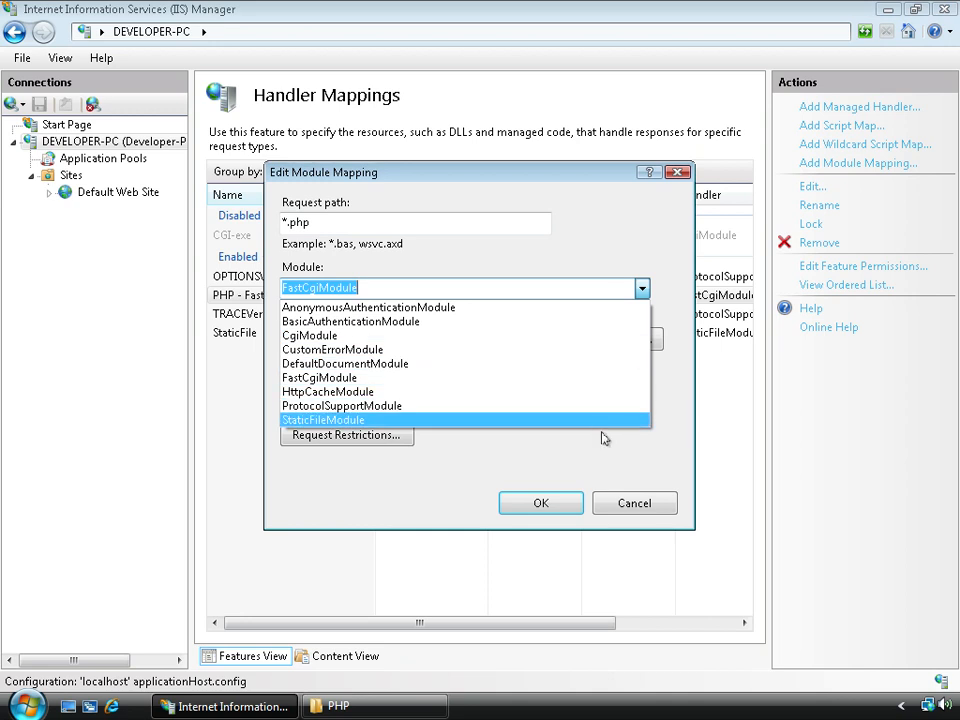
click(617, 506)
click(617, 506)
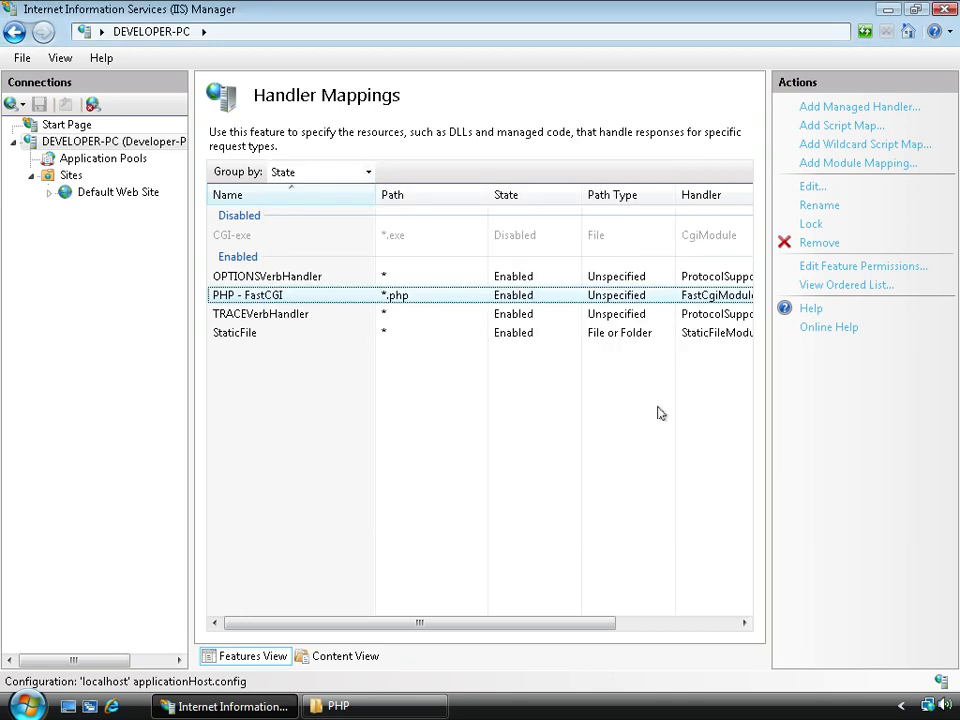